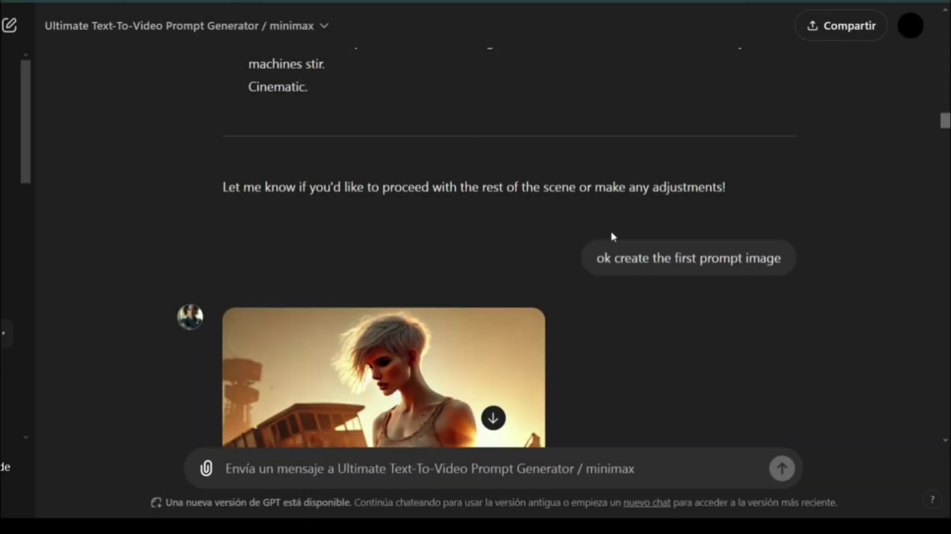
Review the original image-based film request, the ten film title suggestions and the primary character details at the start of the chat
left_click_drag(945, 123, 945, 37)
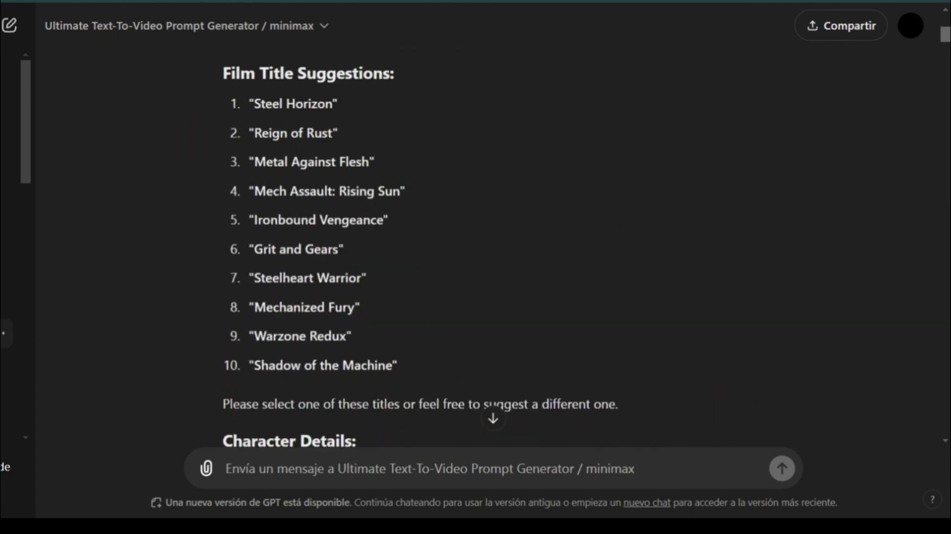
scroll(476, 248, "down", 1)
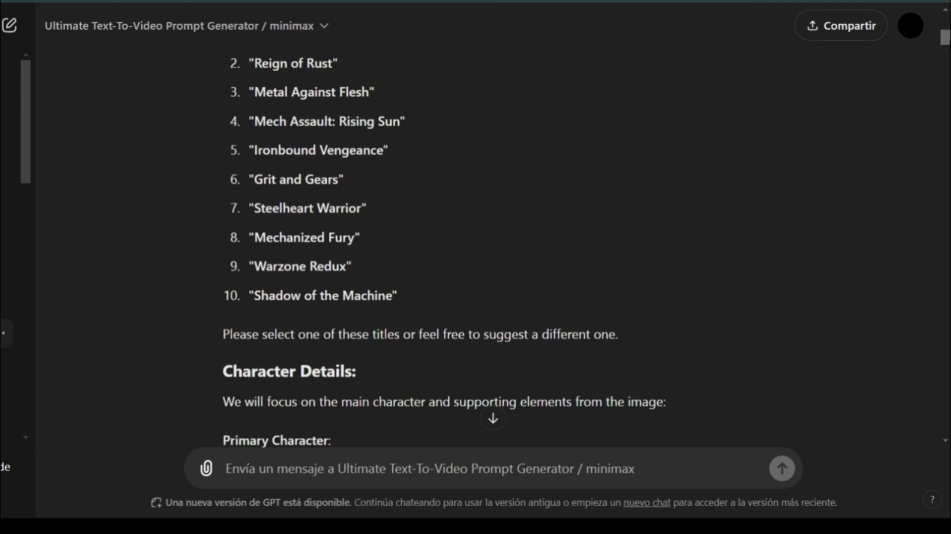
scroll(476, 247, "up", 2)
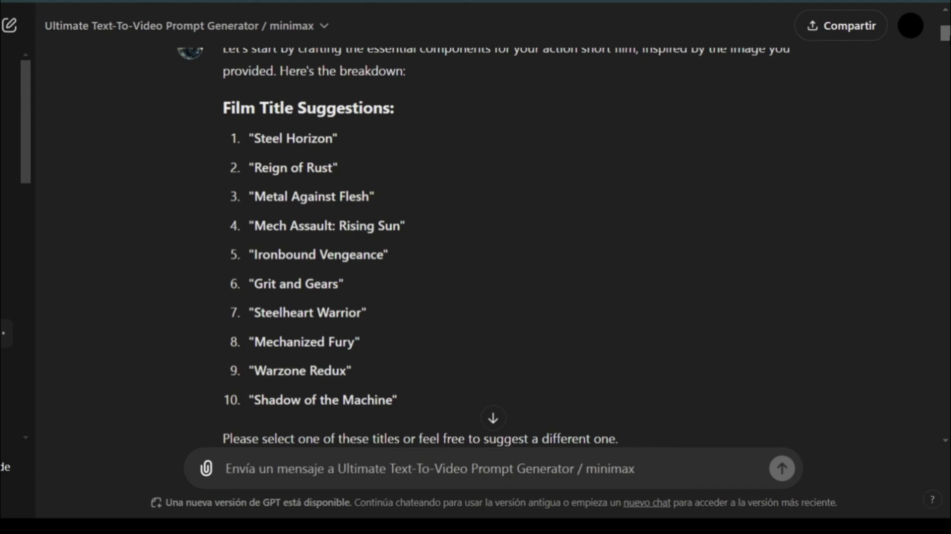
scroll(475, 248, "up", 6)
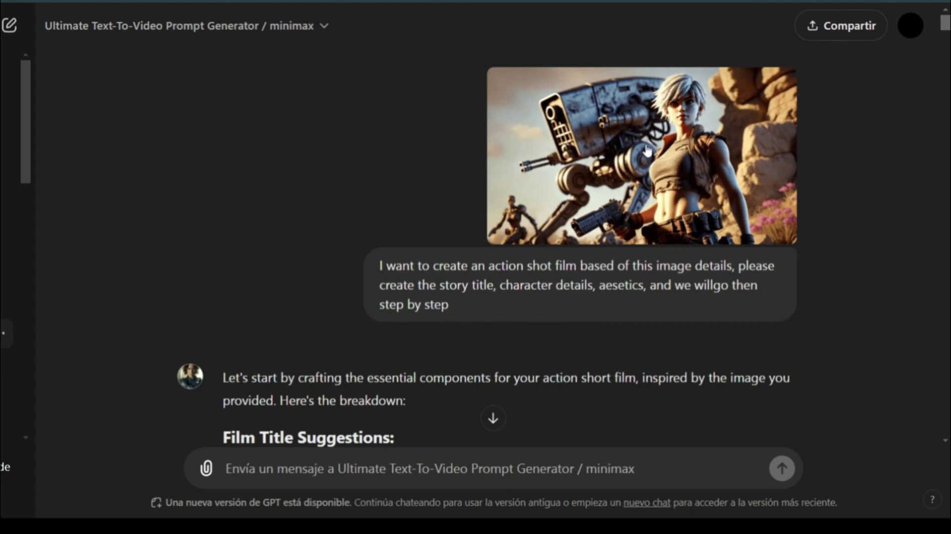
scroll(650, 159, "down", 7)
left_click_drag(223, 71, 405, 354)
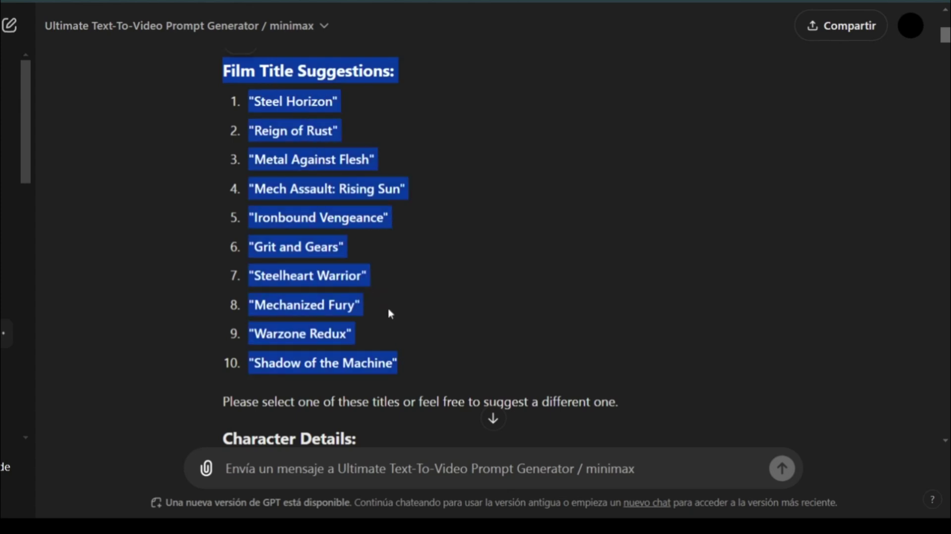
scroll(387, 306, "down", 7)
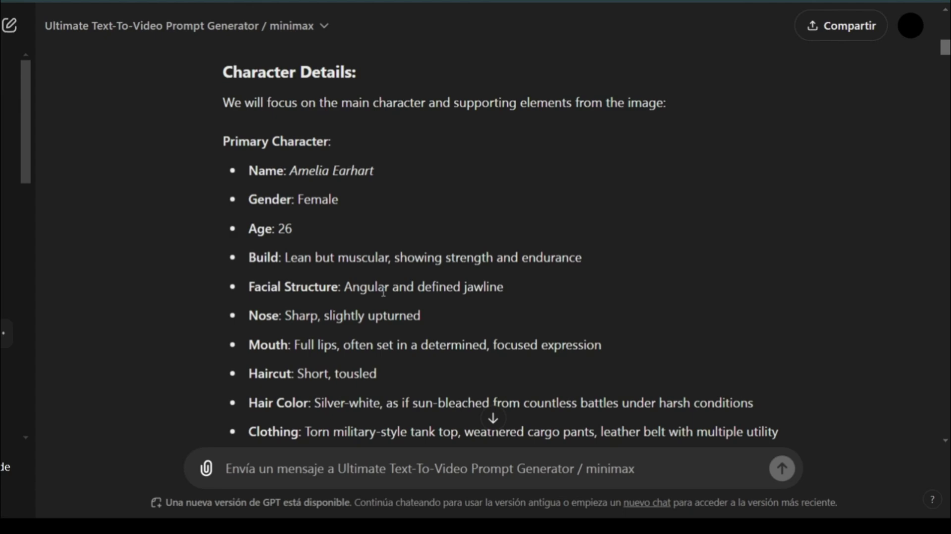
scroll(362, 280, "down", 20)
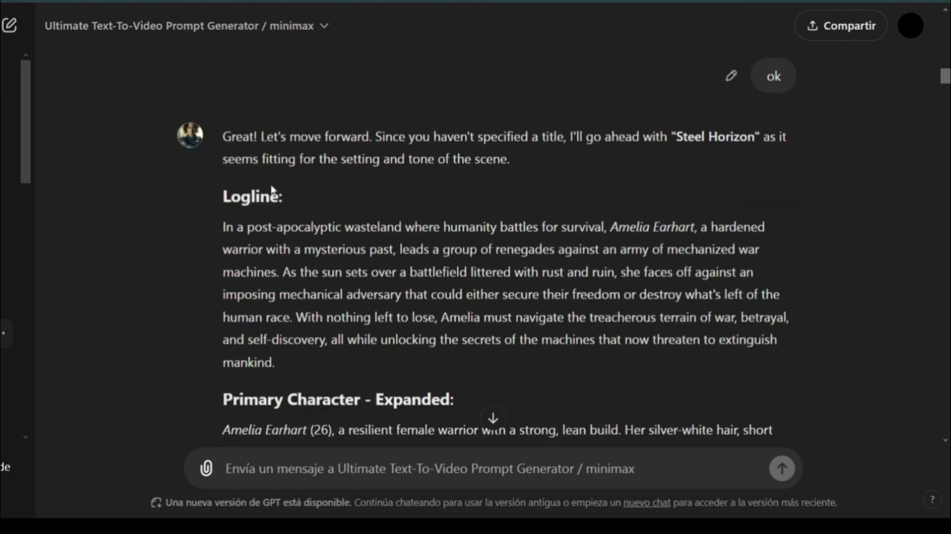
Read the "Steel Horizon" logline, the expanded primary character description and the supporting characters list
left_click_drag(224, 213, 295, 214)
scroll(295, 217, "down", 5)
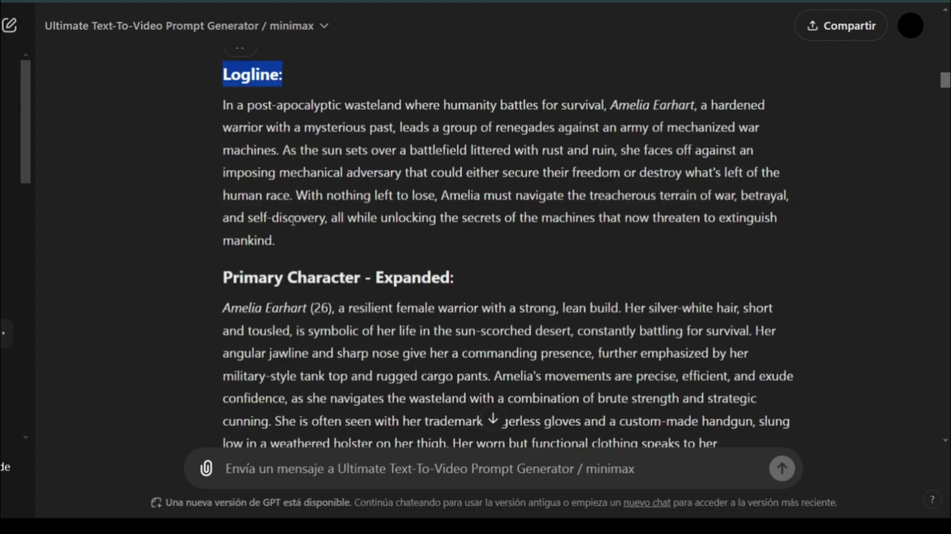
left_click_drag(222, 157, 609, 362)
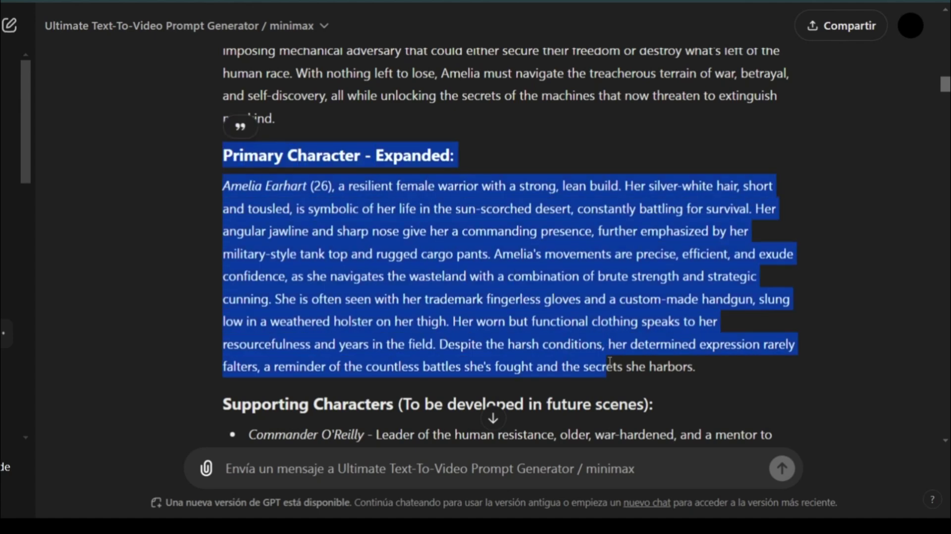
scroll(511, 276, "down", 2)
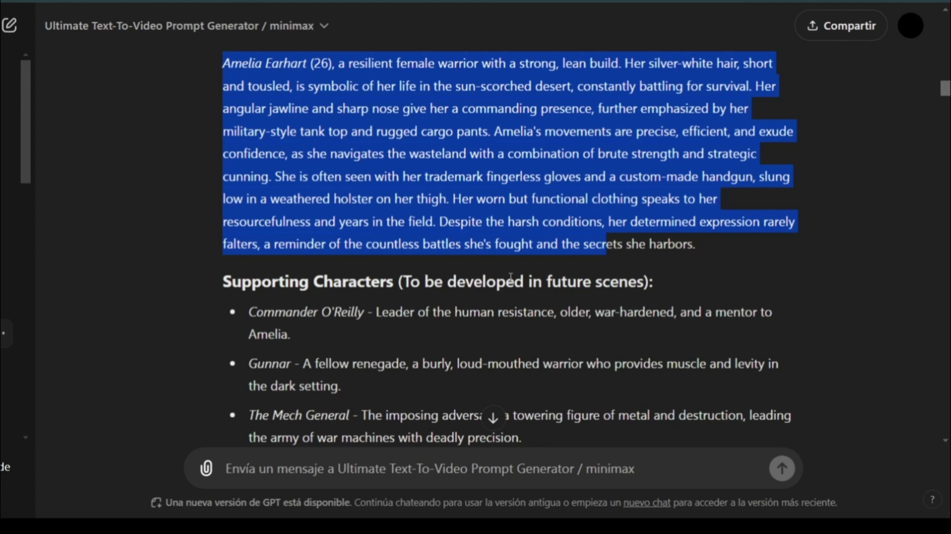
scroll(310, 267, "down", 5)
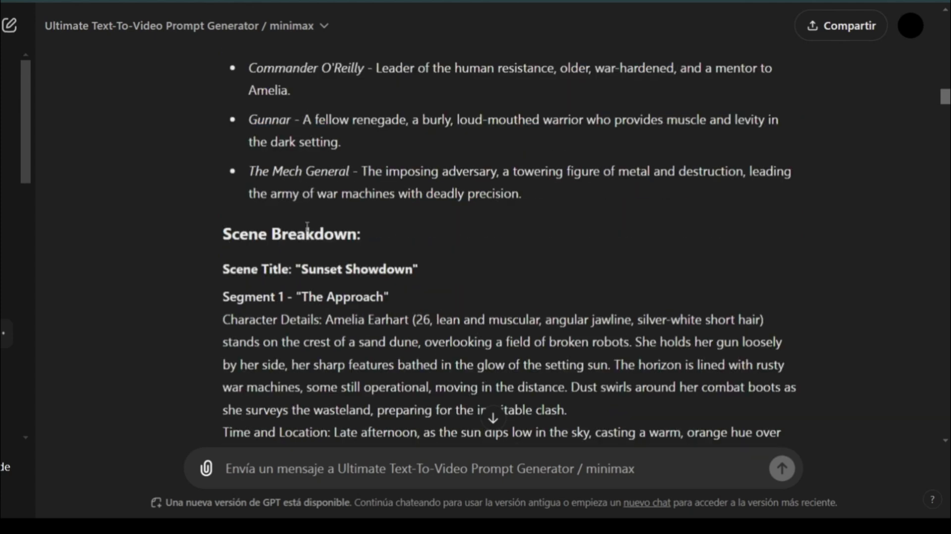
Examine the "Sunset Showdown" scene breakdown, including Segment 1 "The Approach" and its three shot prompts
scroll(307, 227, "down", 2)
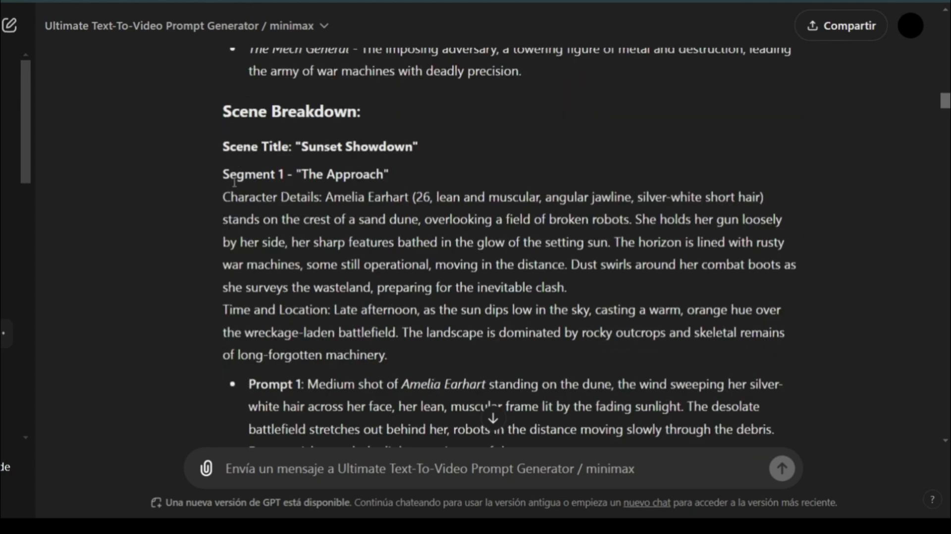
scroll(270, 197, "down", 2)
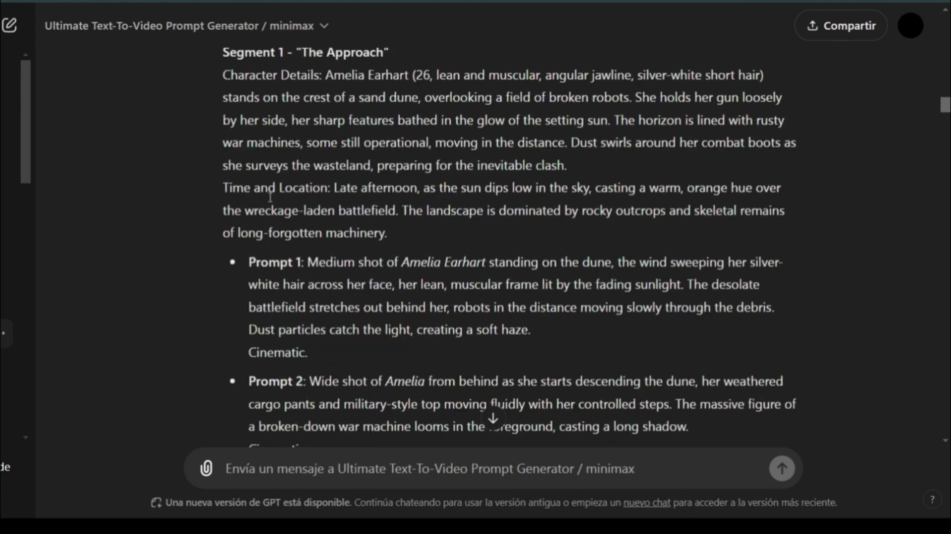
scroll(272, 201, "down", 2)
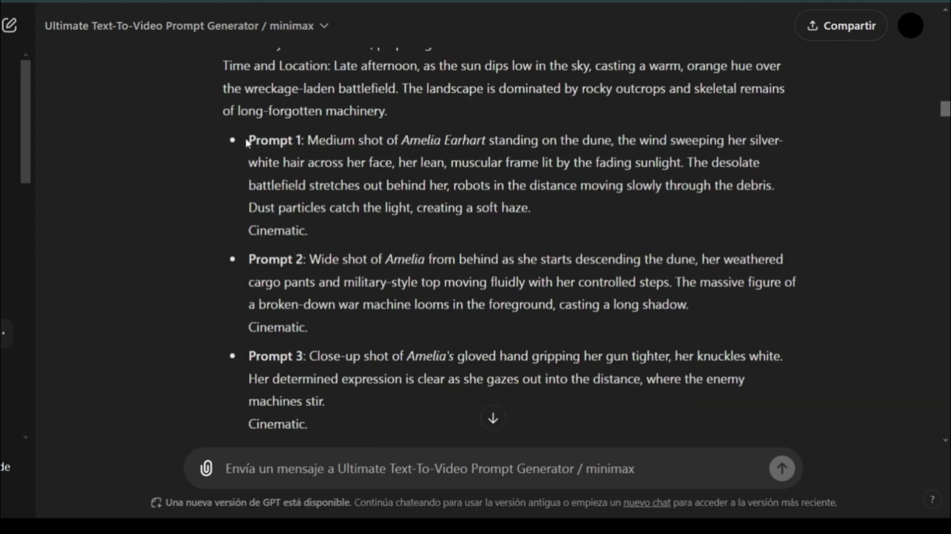
left_click_drag(247, 143, 363, 412)
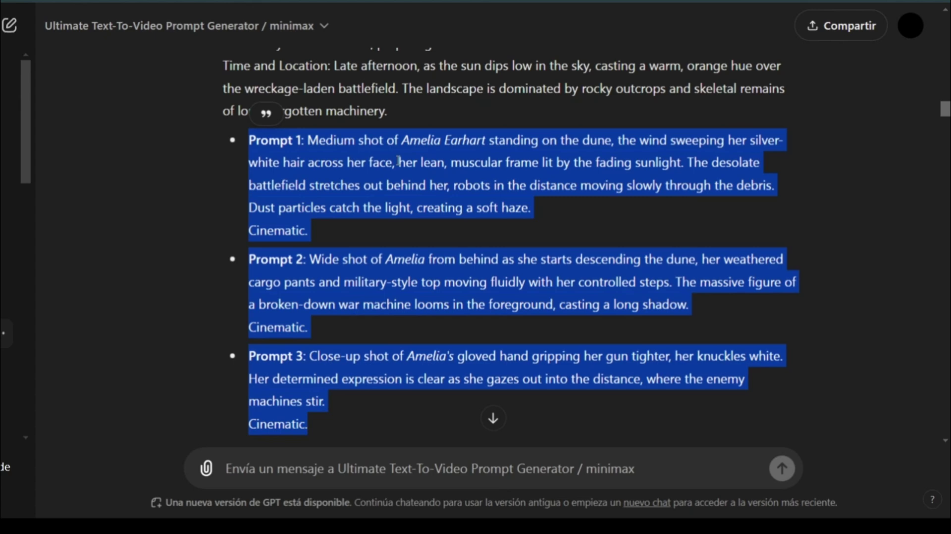
scroll(405, 133, "up", 4)
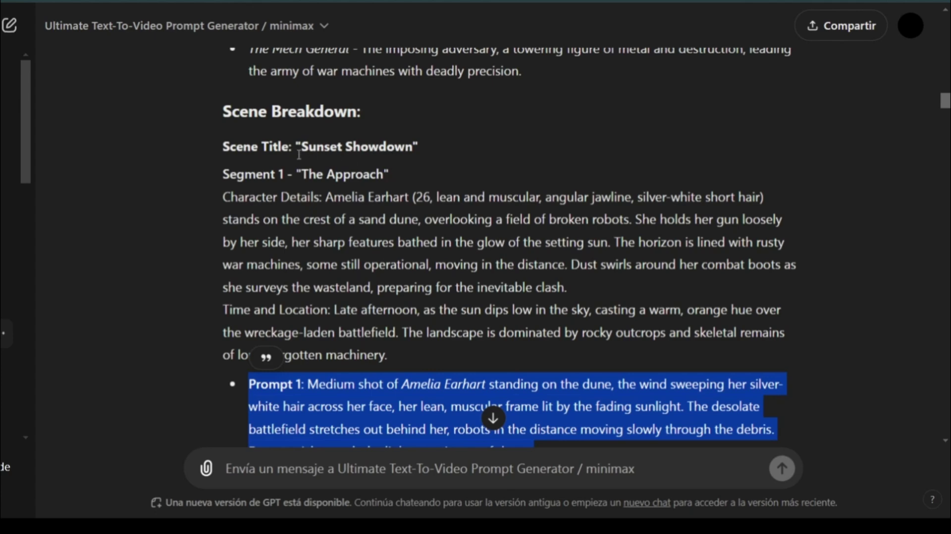
scroll(299, 154, "down", 4)
scroll(274, 133, "up", 2)
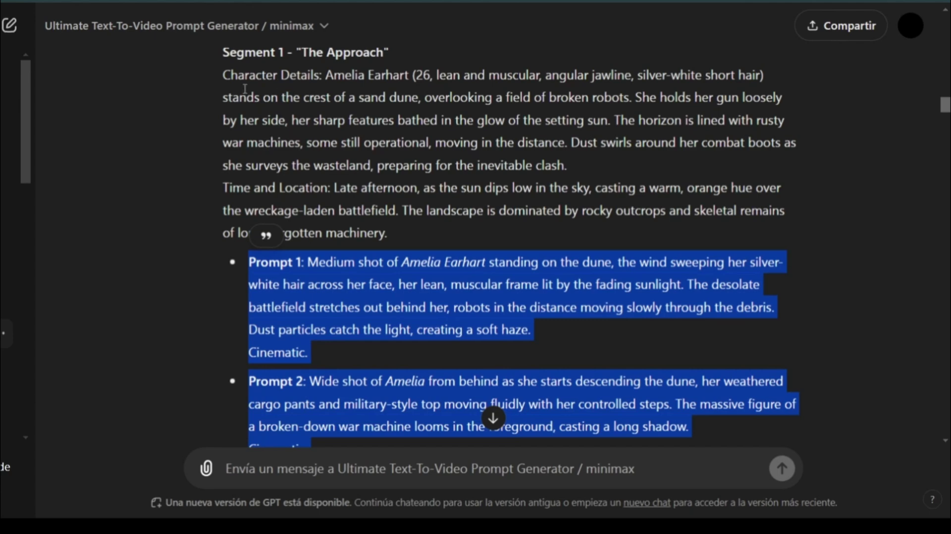
scroll(270, 91, "down", 12)
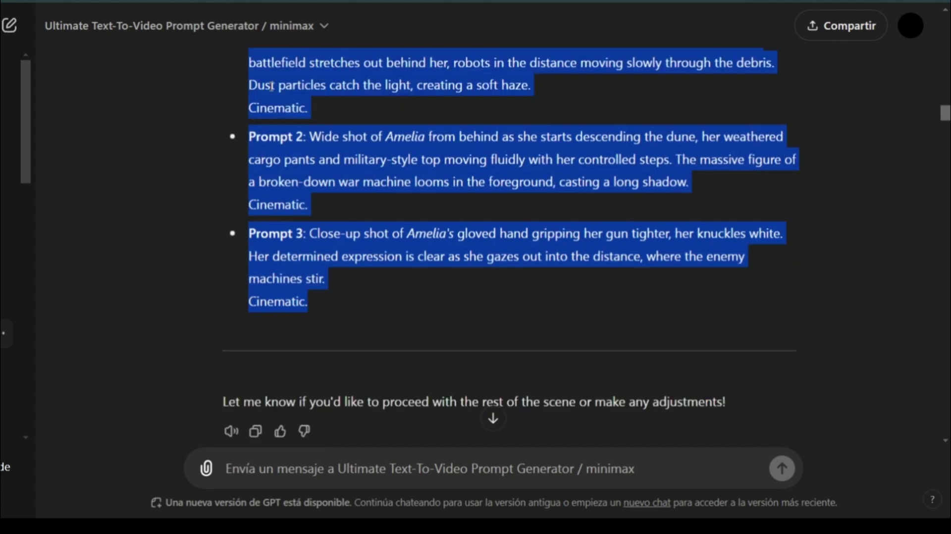
scroll(268, 99, "up", 2)
scroll(269, 99, "down", 2)
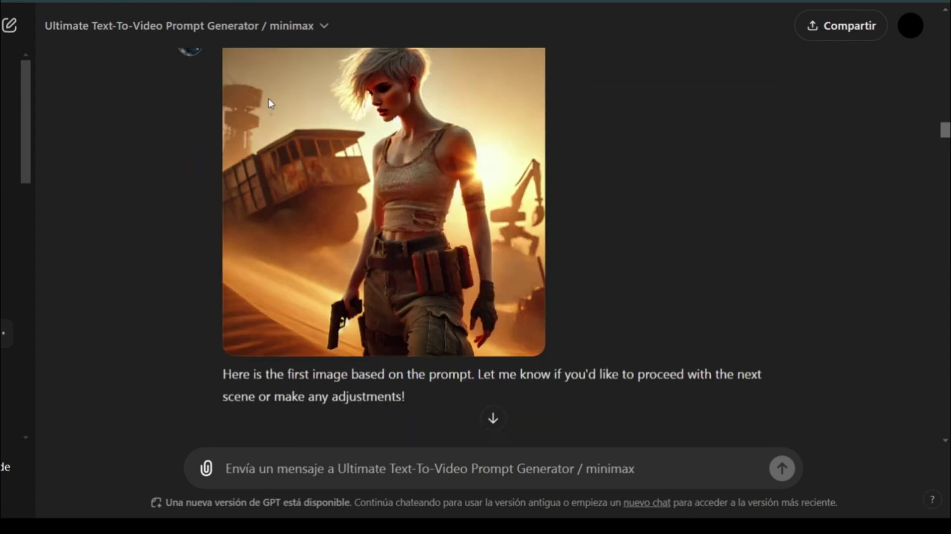
Look over the images generated for the Segment 1 prompts, including the 16:9 request with seed and gen IDs for character consistency
scroll(355, 134, "up", 4)
scroll(379, 218, "down", 5)
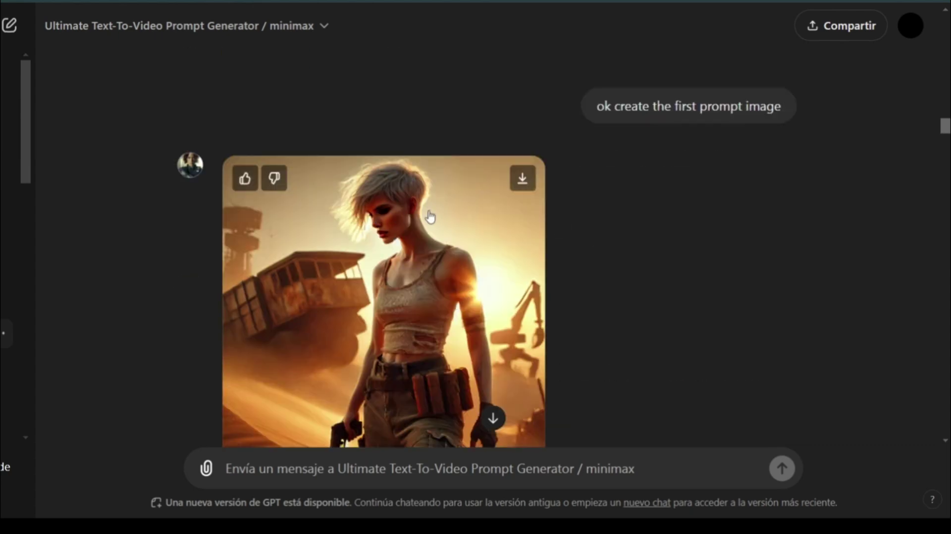
scroll(450, 197, "down", 5)
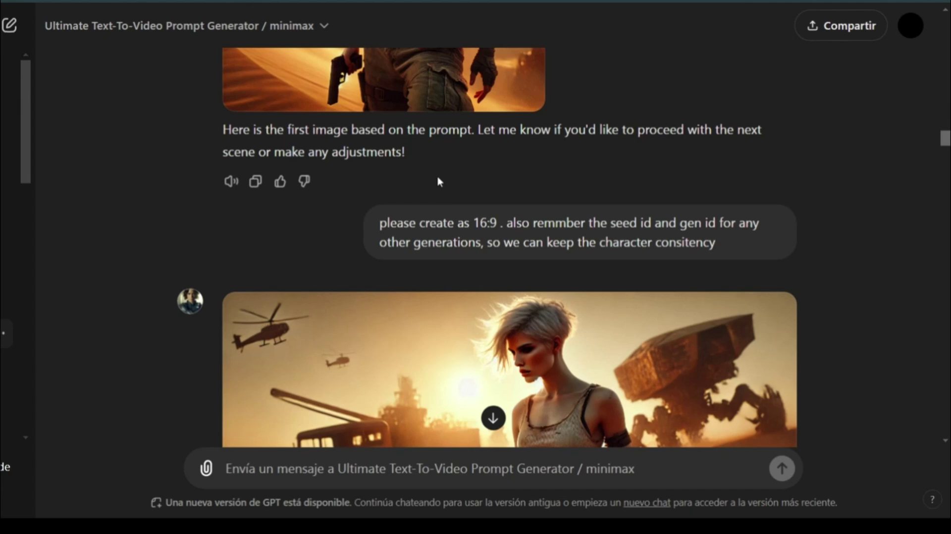
scroll(431, 166, "down", 2)
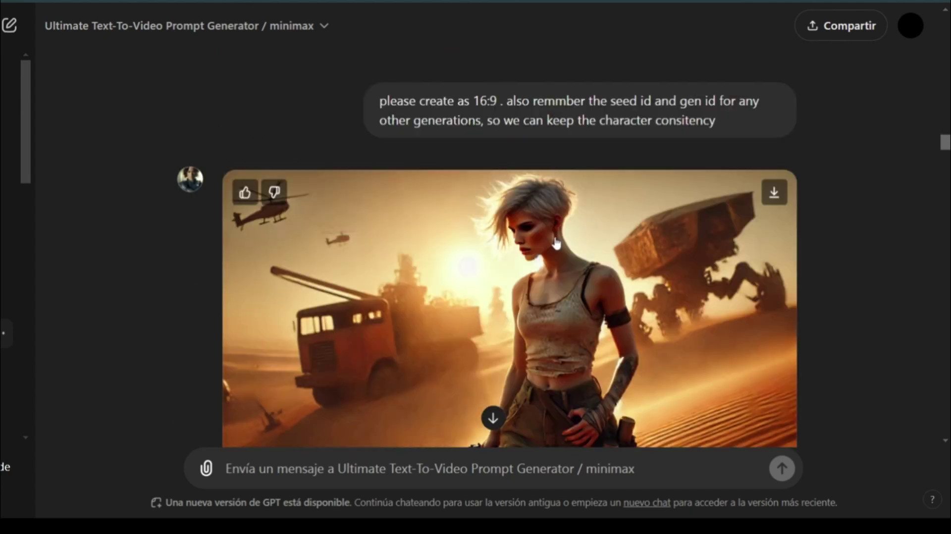
scroll(481, 175, "down", 8)
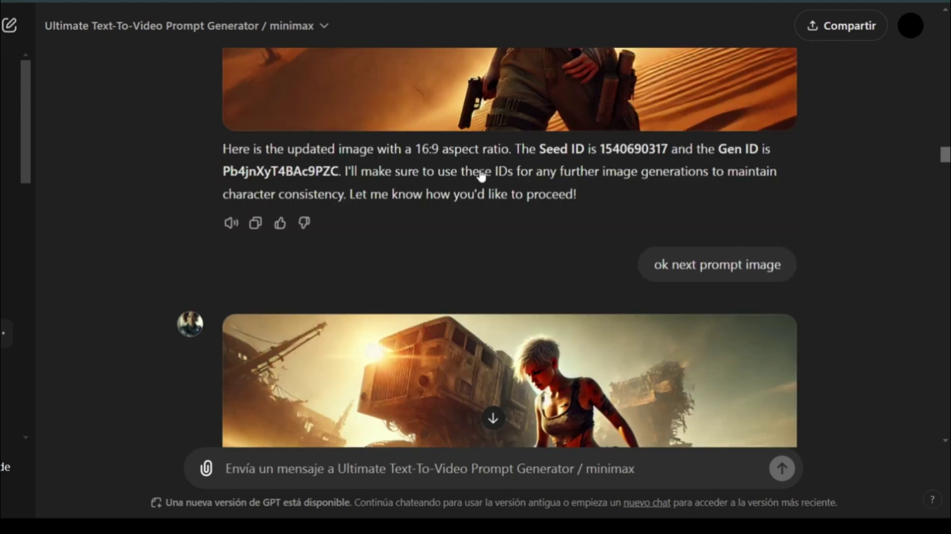
scroll(479, 168, "down", 7)
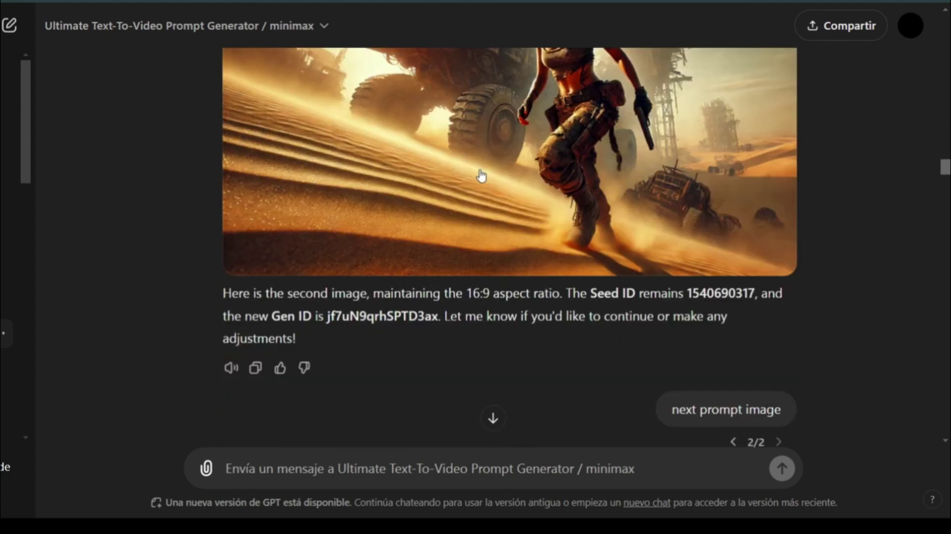
scroll(480, 174, "down", 8)
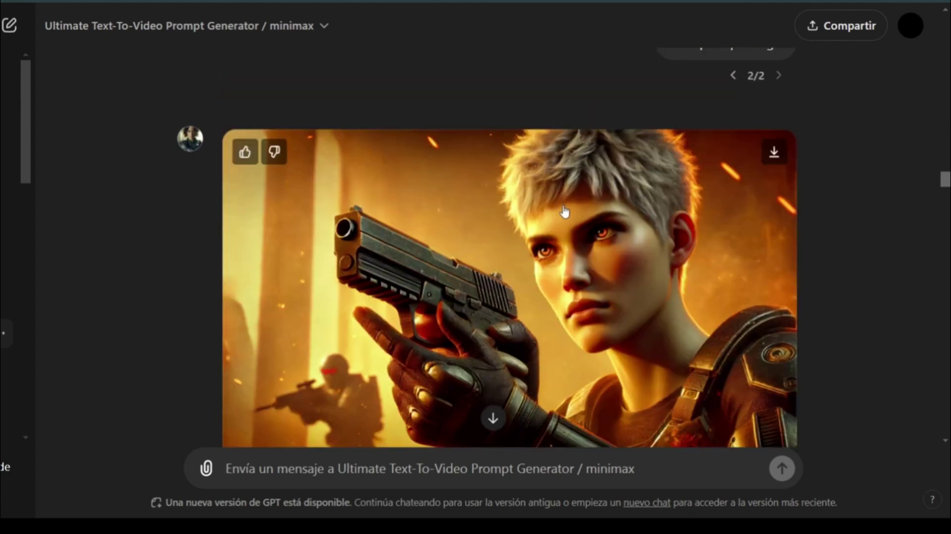
scroll(424, 160, "down", 5)
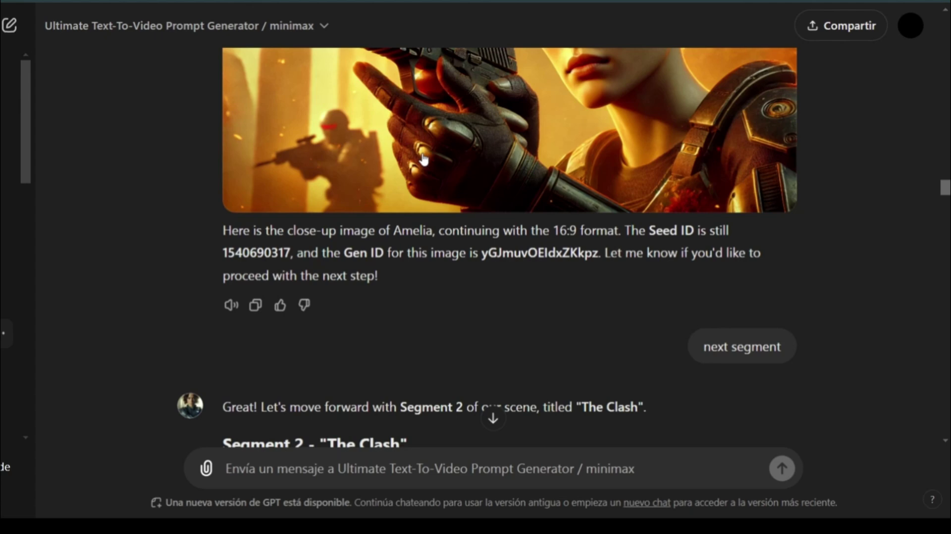
Review Segment 2 "The Clash", its setting and shot prompts, and the images generated from them
scroll(417, 151, "down", 2)
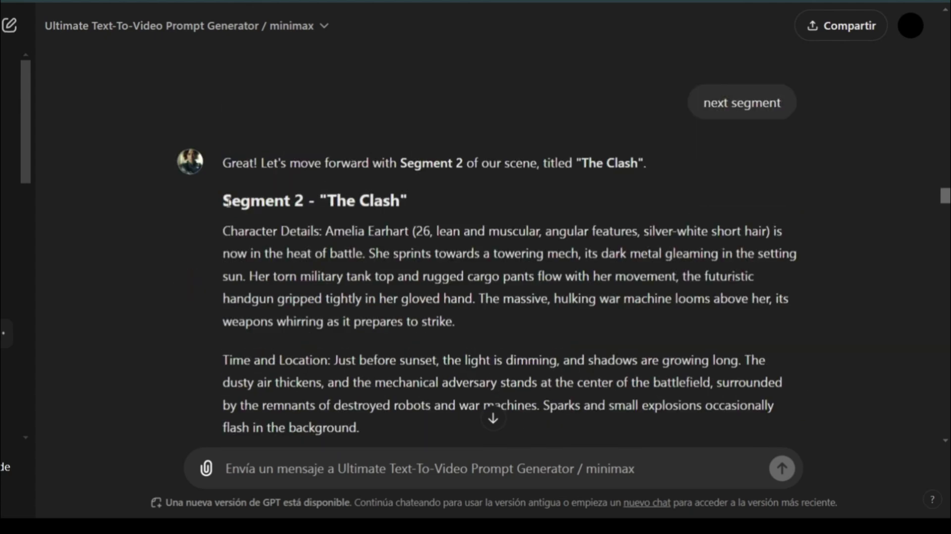
left_click_drag(227, 200, 407, 200)
scroll(408, 199, "down", 2)
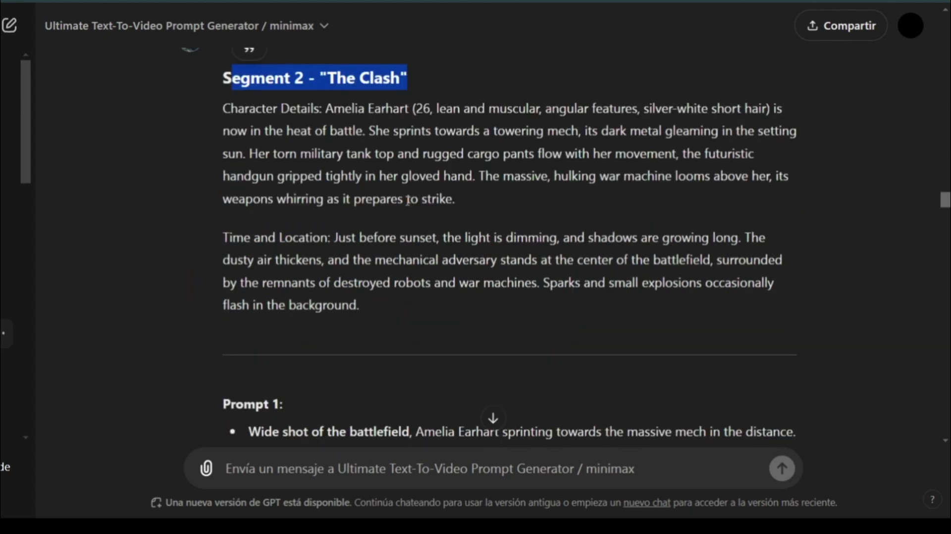
scroll(375, 85, "down", 11)
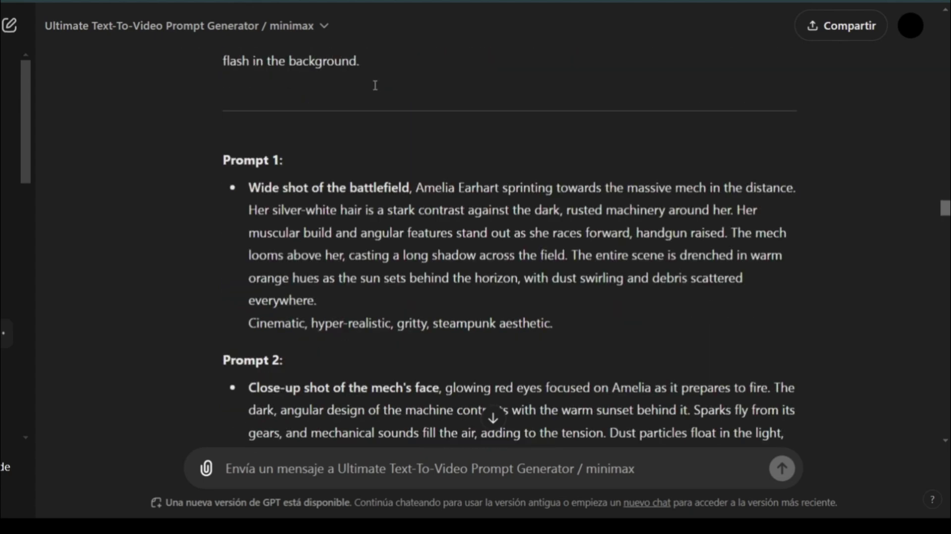
scroll(374, 88, "down", 12)
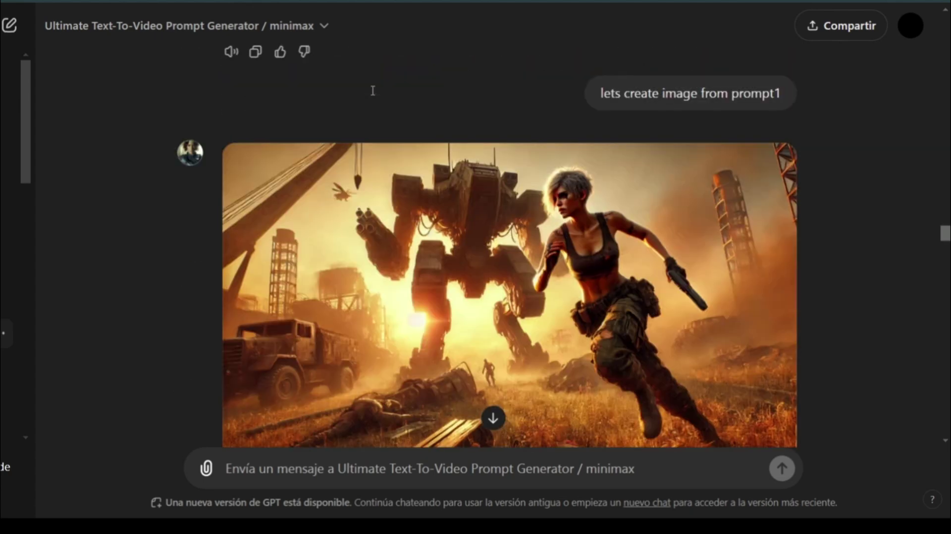
scroll(517, 149, "down", 2)
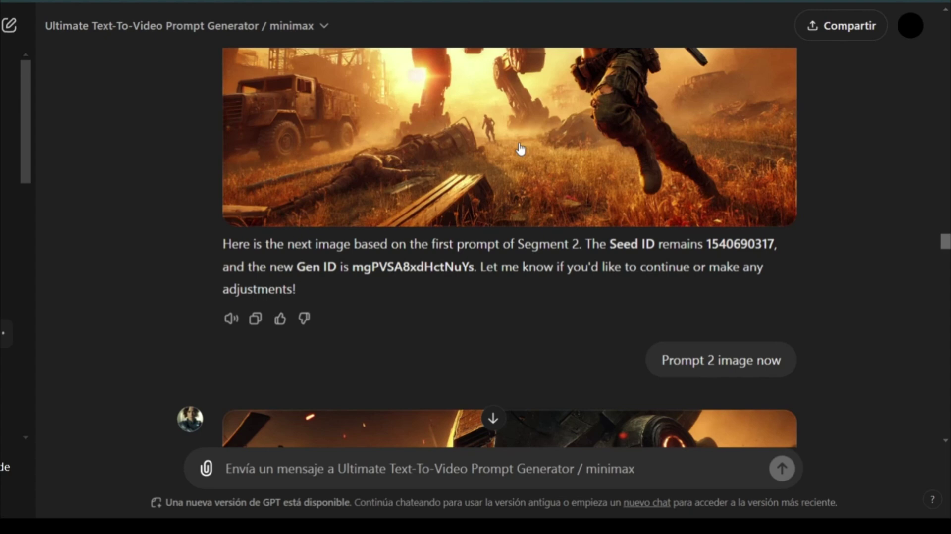
scroll(517, 136, "down", 6)
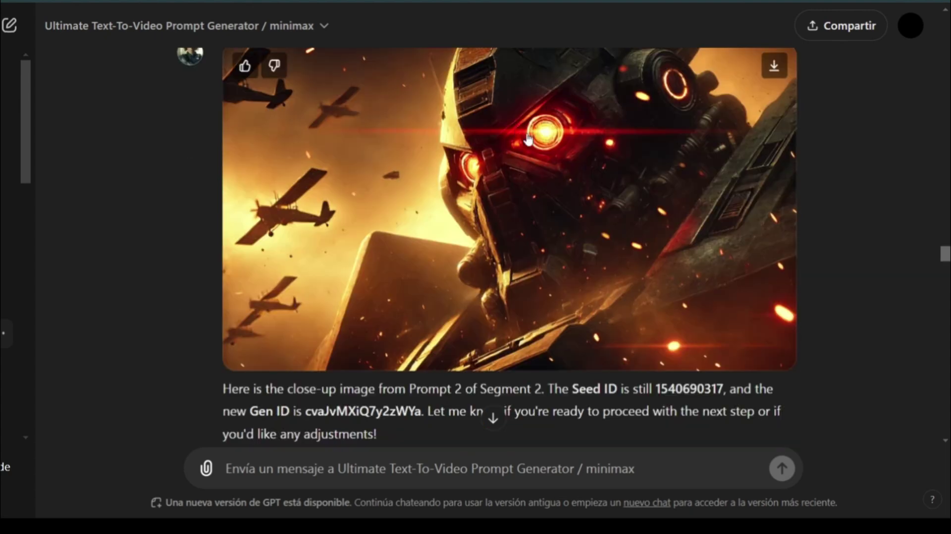
scroll(541, 172, "down", 12)
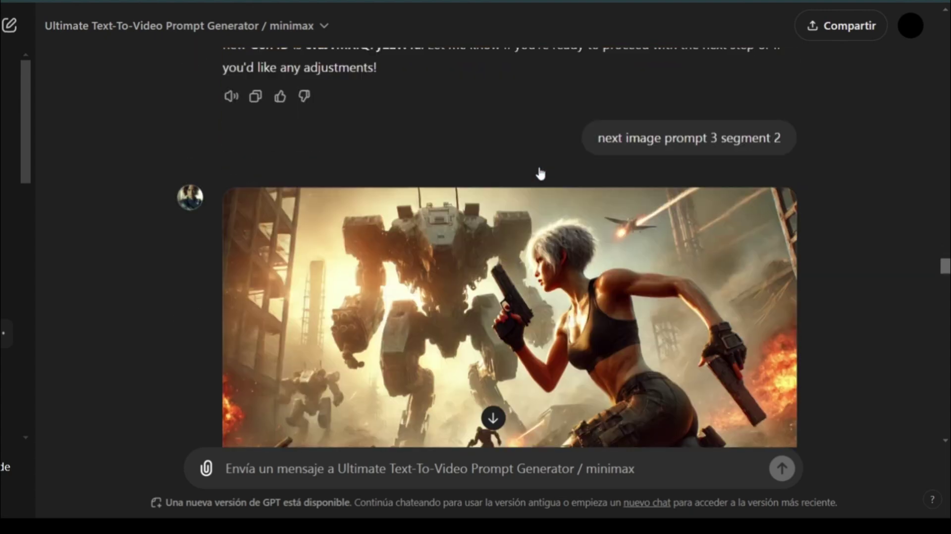
Go through Segment 3 "The Strike", from its character and location details to the image requested for prompt 1
scroll(537, 165, "down", 4)
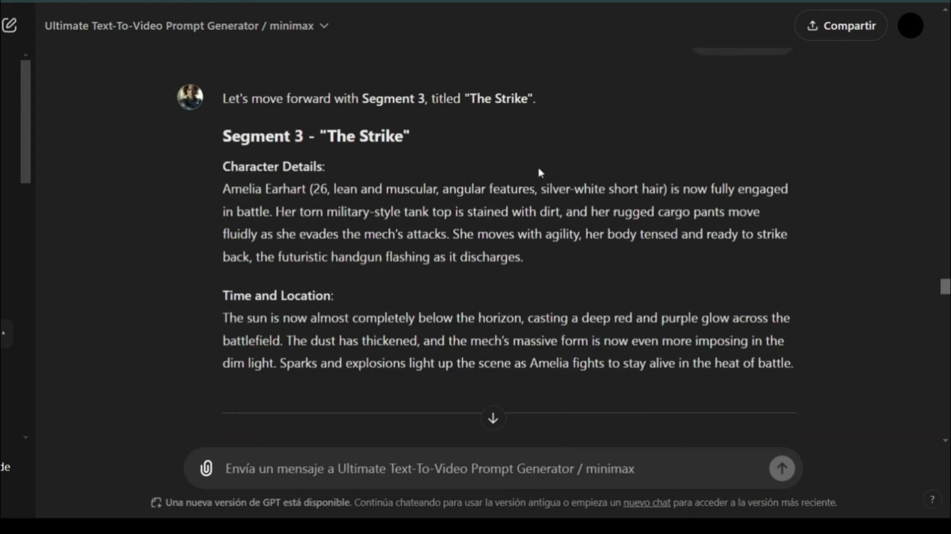
scroll(477, 142, "down", 2)
scroll(387, 129, "up", 2)
scroll(399, 158, "down", 20)
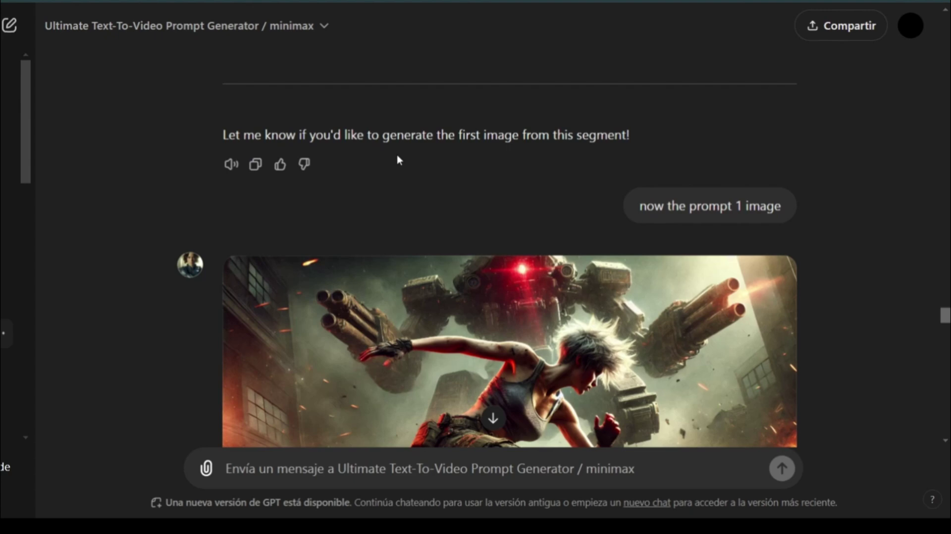
Review Segment 4's time, location and shot prompts, and the images generated for prompts 1 and 2
scroll(397, 155, "down", 15)
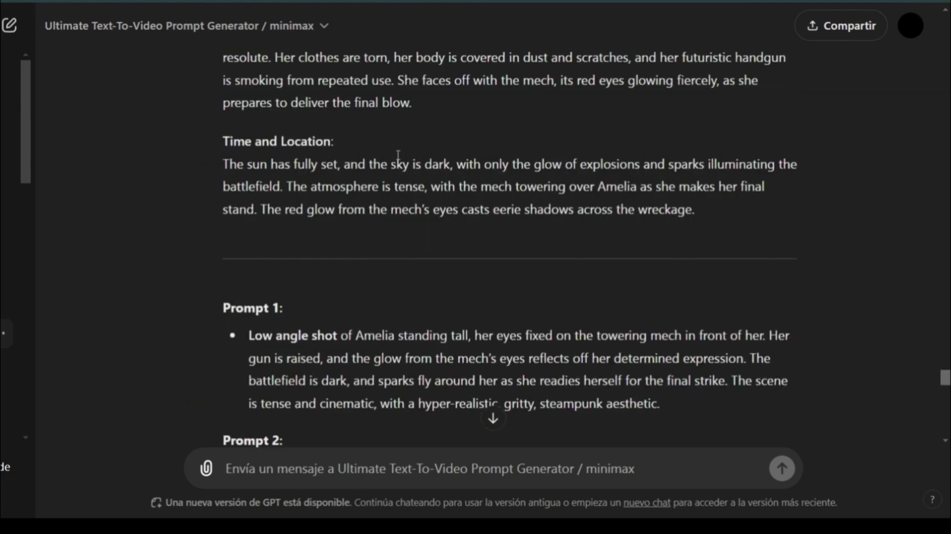
scroll(398, 155, "down", 15)
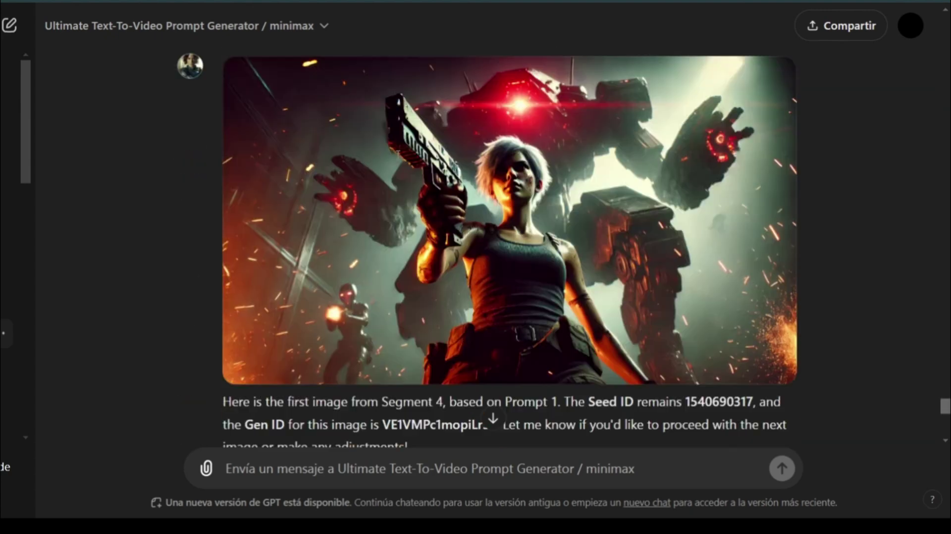
scroll(425, 169, "down", 5)
scroll(425, 168, "up", 5)
scroll(425, 124, "down", 5)
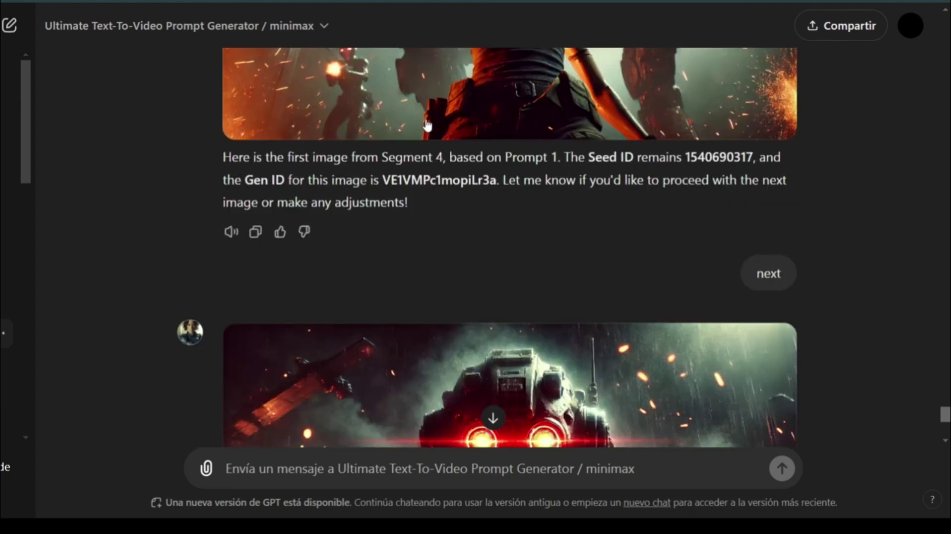
scroll(426, 124, "down", 8)
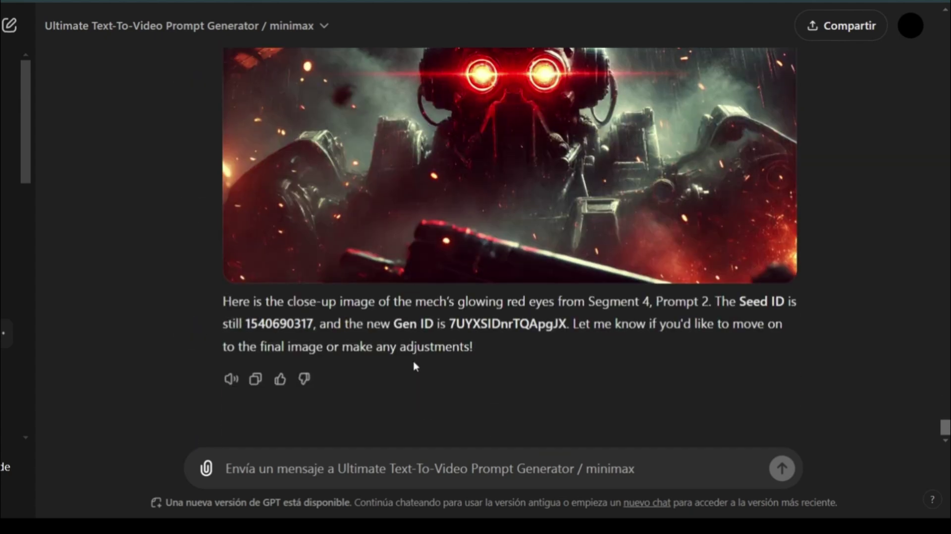
Request the final Segment 4 image with the message "next" and compare it with the segment's earlier images
left_click(432, 466)
type("next")
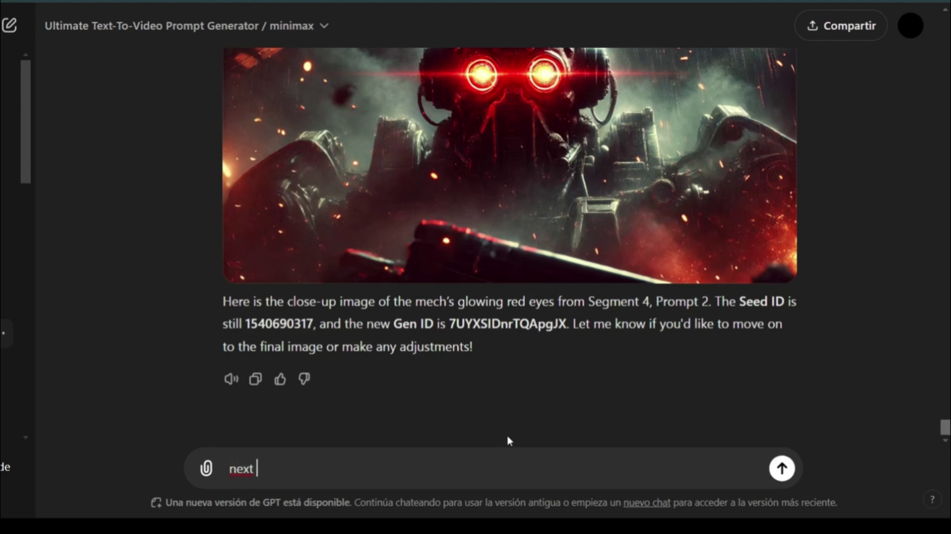
key("Return")
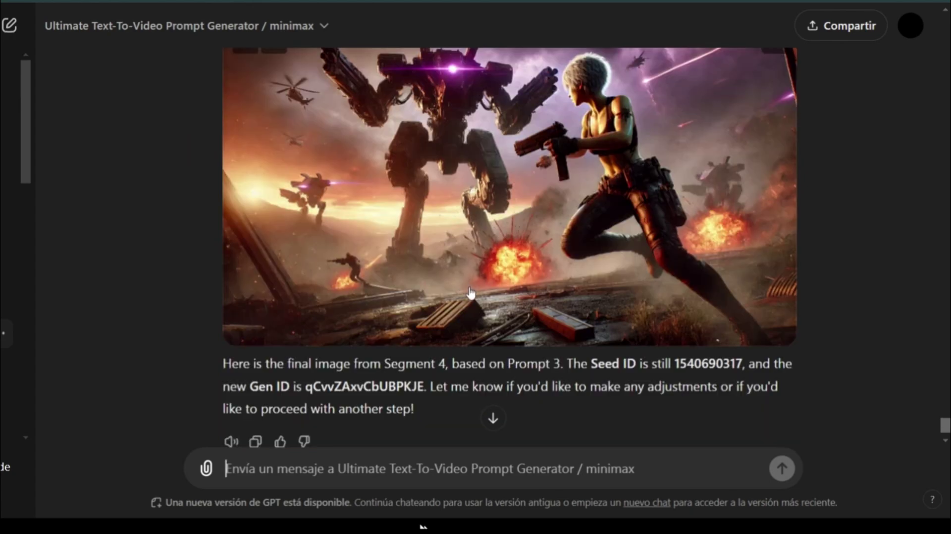
scroll(470, 293, "up", 20)
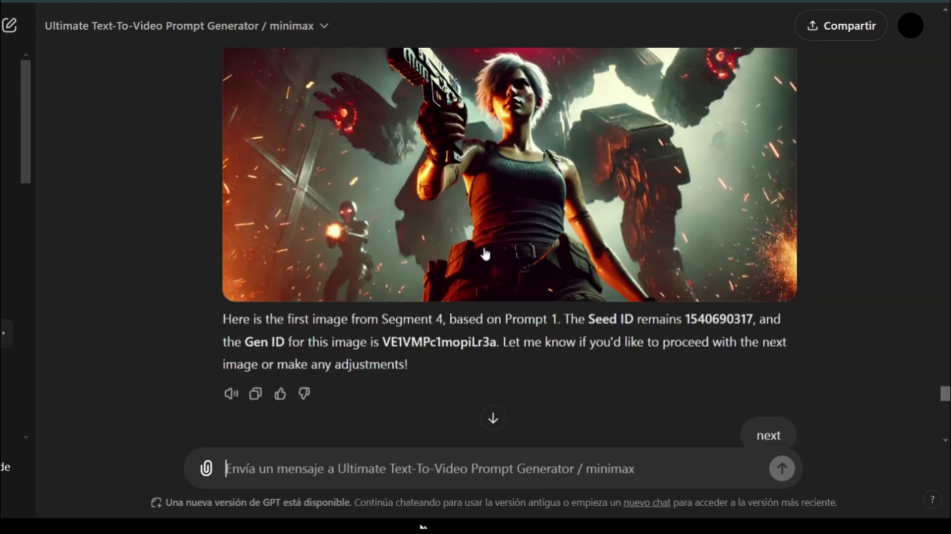
scroll(493, 226, "down", 15)
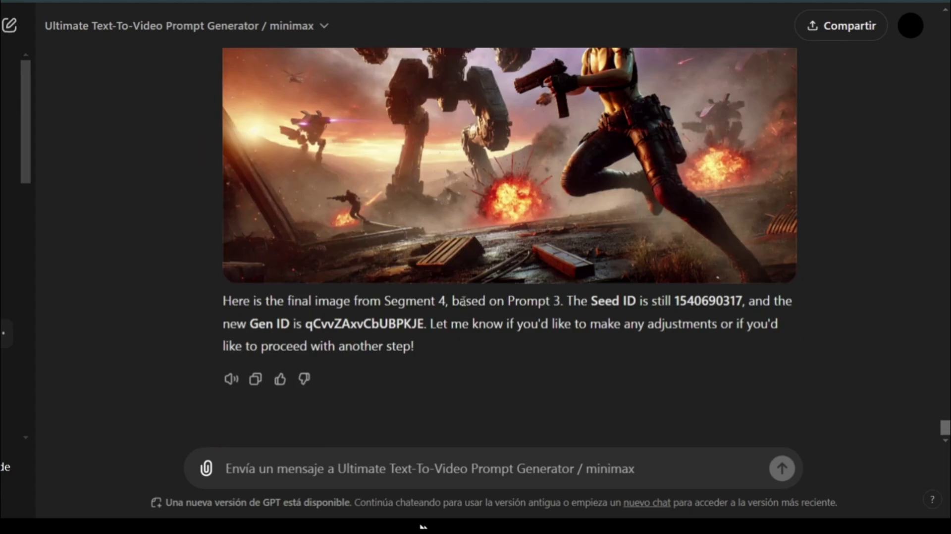
Ask the GPT to continue with the message "then next scene" and read through the scene breakdown and shot prompts
left_click(439, 463)
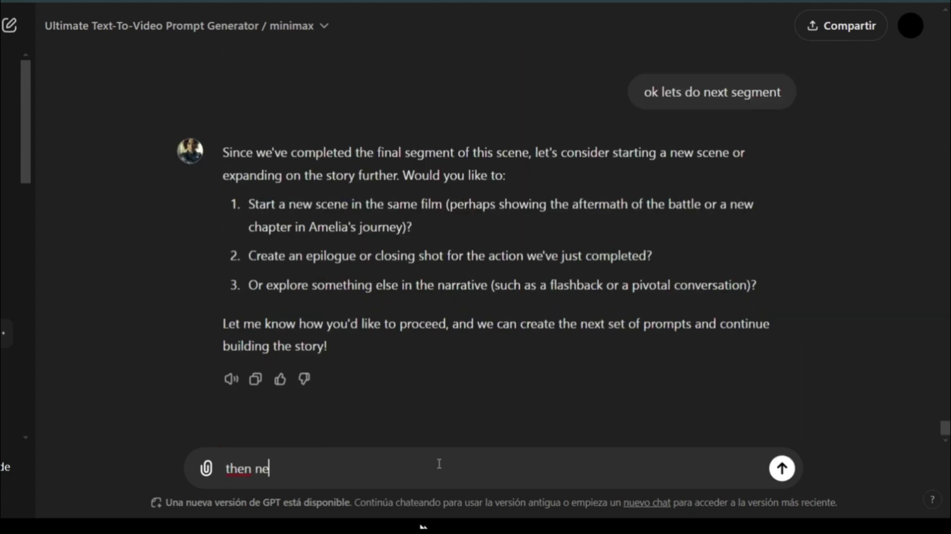
type("xt scene")
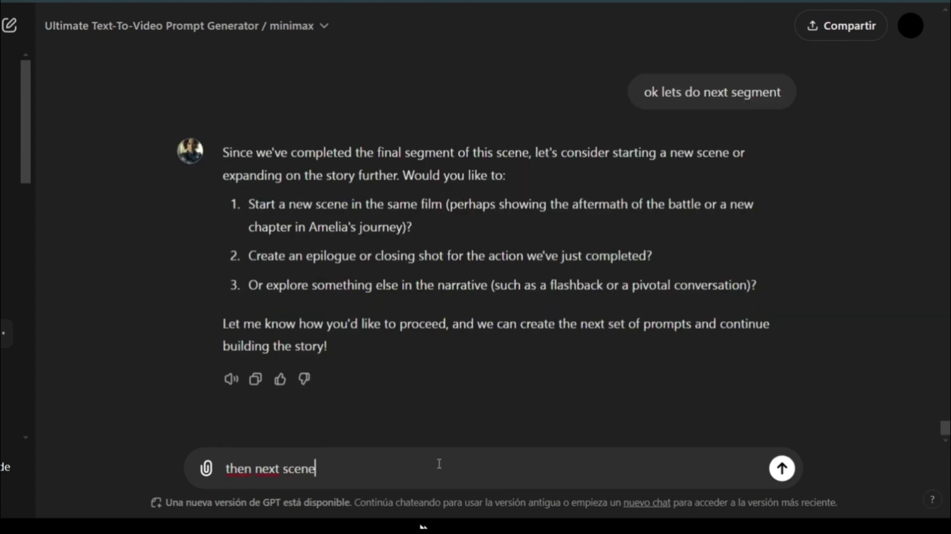
key("Return")
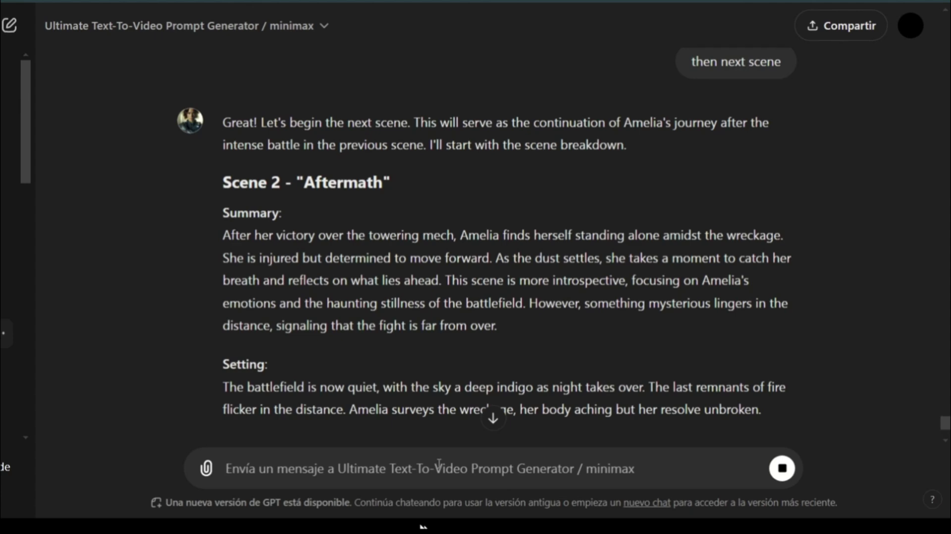
scroll(433, 282, "down", 4)
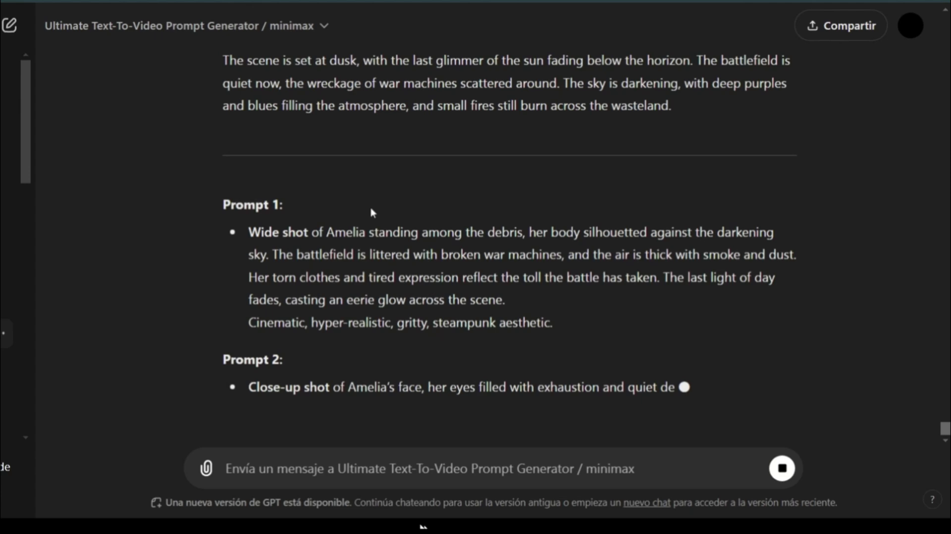
Request the Prompt 2 image of Scene 2, Segment 1 with "next image" and view the result
type("next image")
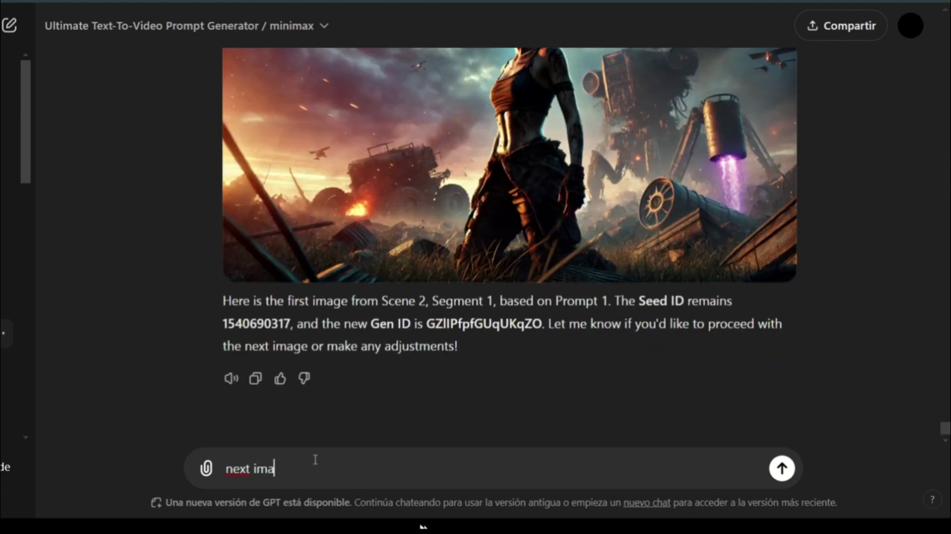
key("Return")
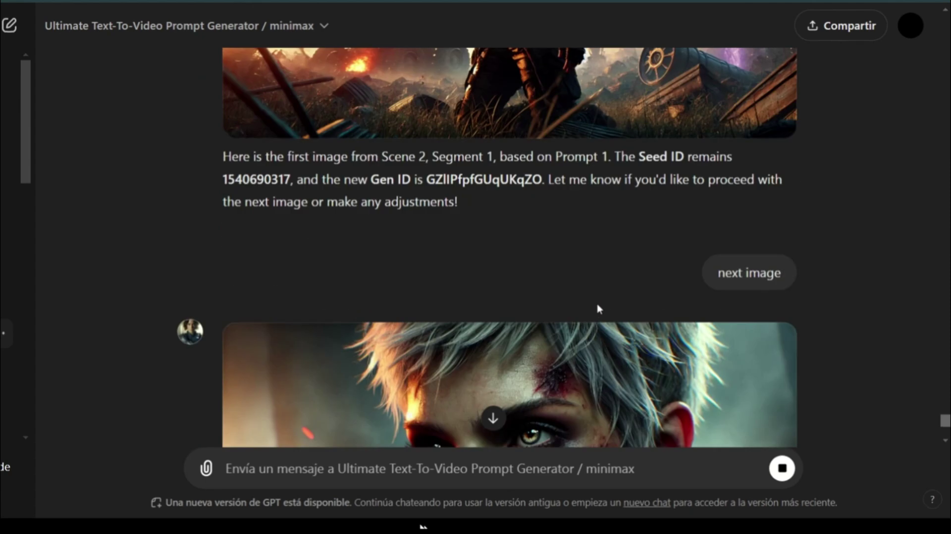
scroll(597, 305, "down", 5)
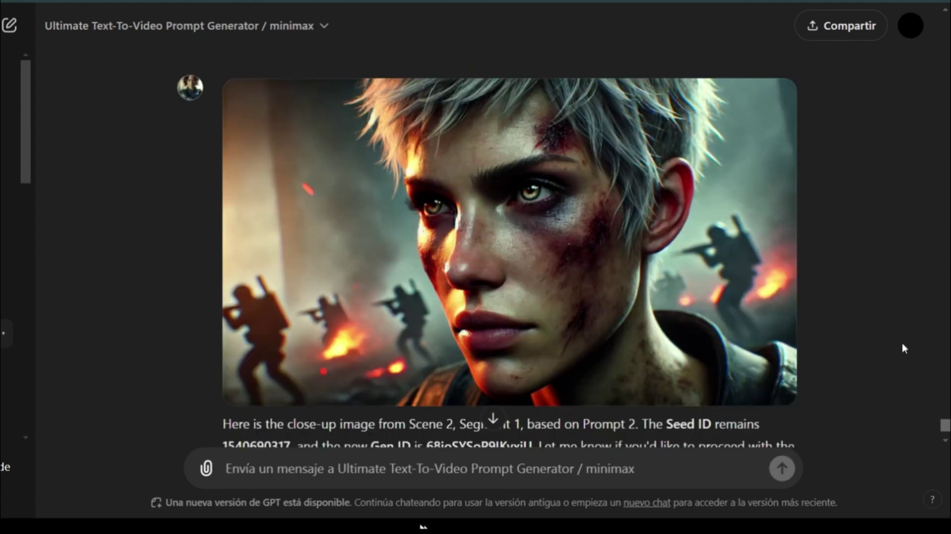
Request the Prompt 3 image of Scene 2, Segment 1 with "next", and ask for the "next segment"
left_click(540, 469)
type("next")
key("BackSpace")
type("xt")
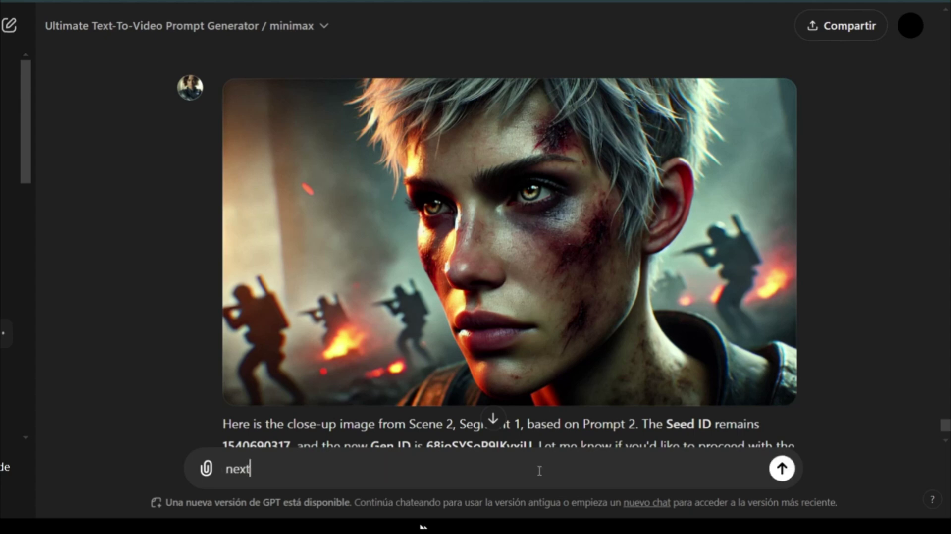
key("Return")
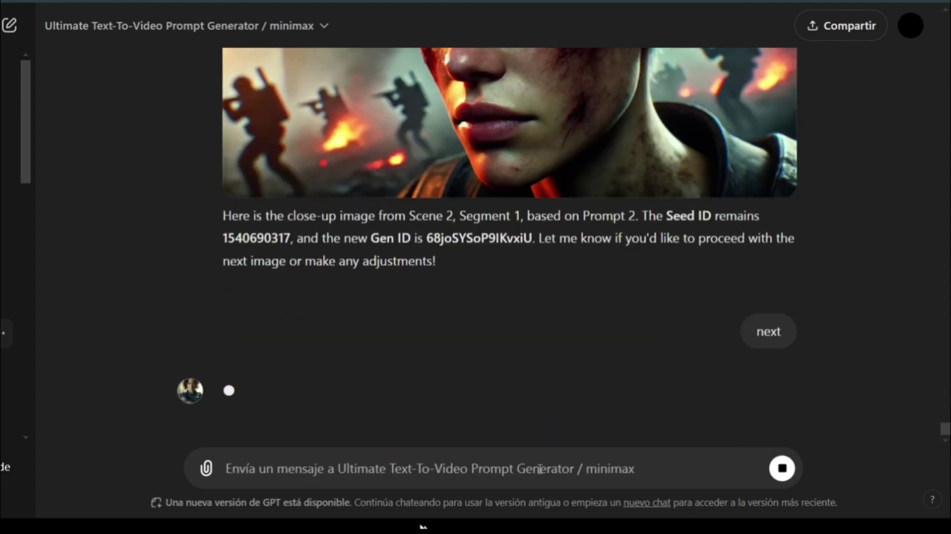
type("next segment")
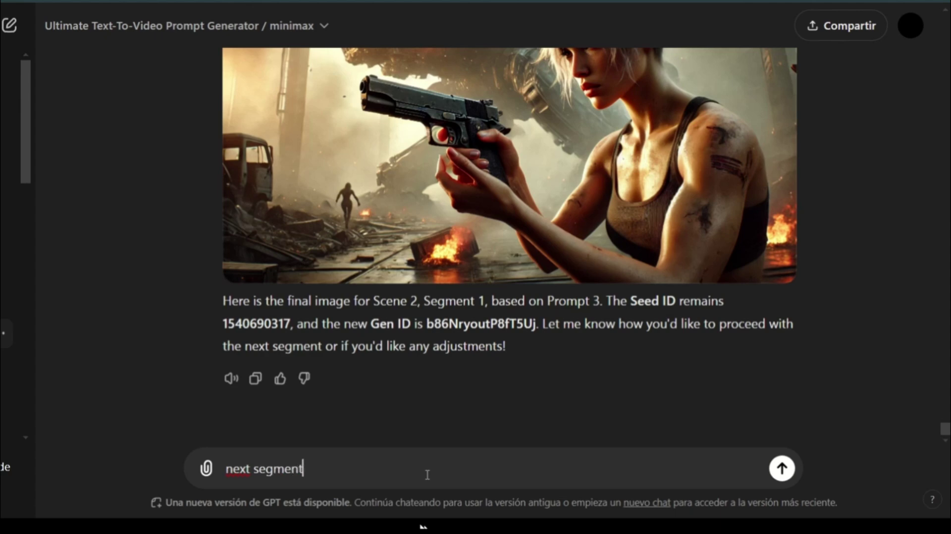
key("Return")
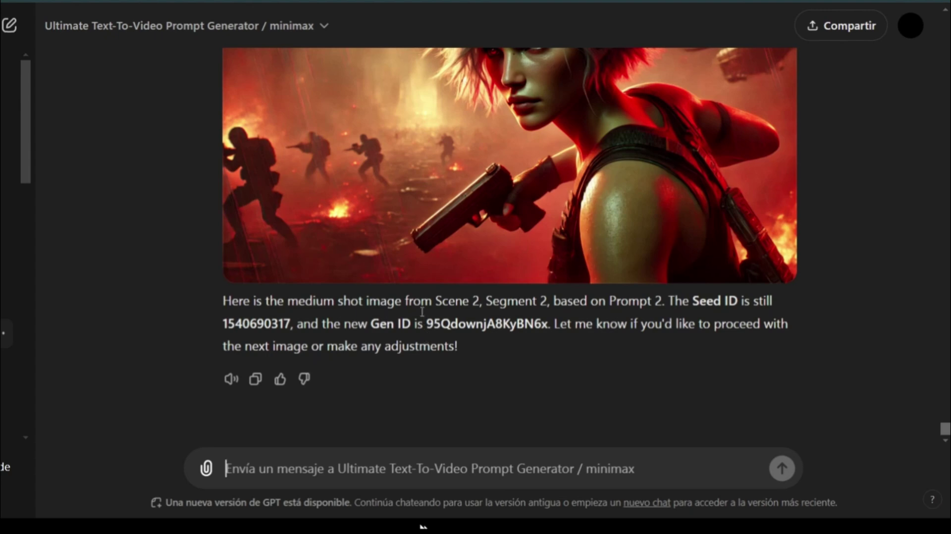
Enlarge the Scene 2, Segment 2 medium shot image and inspect the full prompt used to generate it
scroll(433, 221, "up", 2)
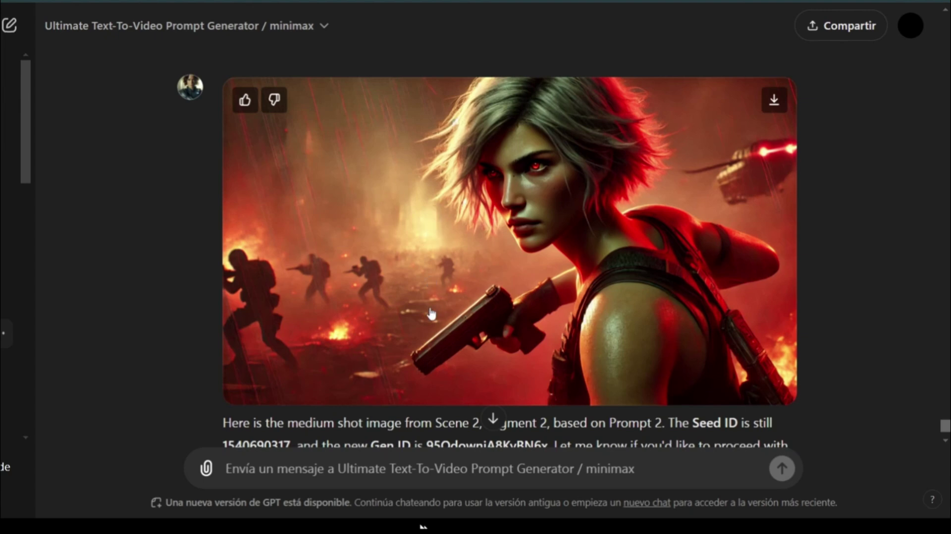
left_click(525, 228)
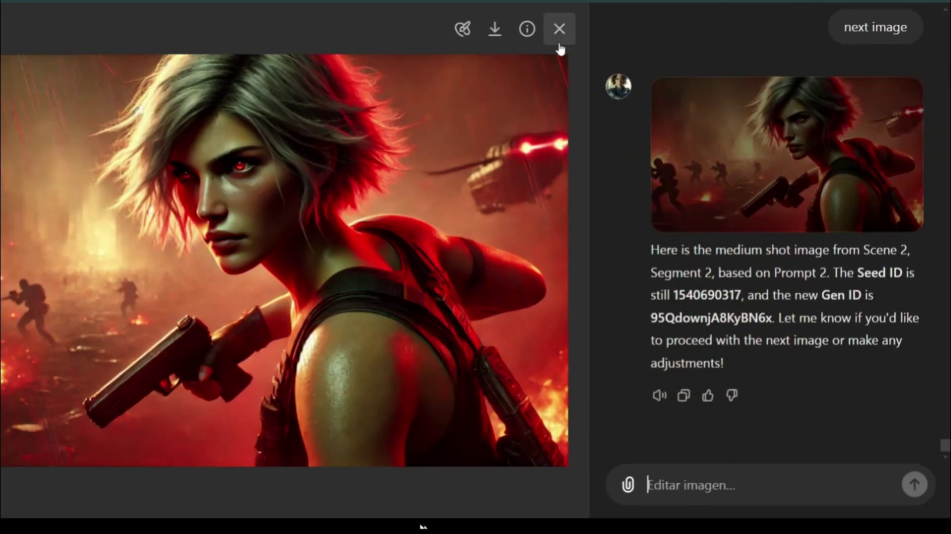
left_click(526, 28)
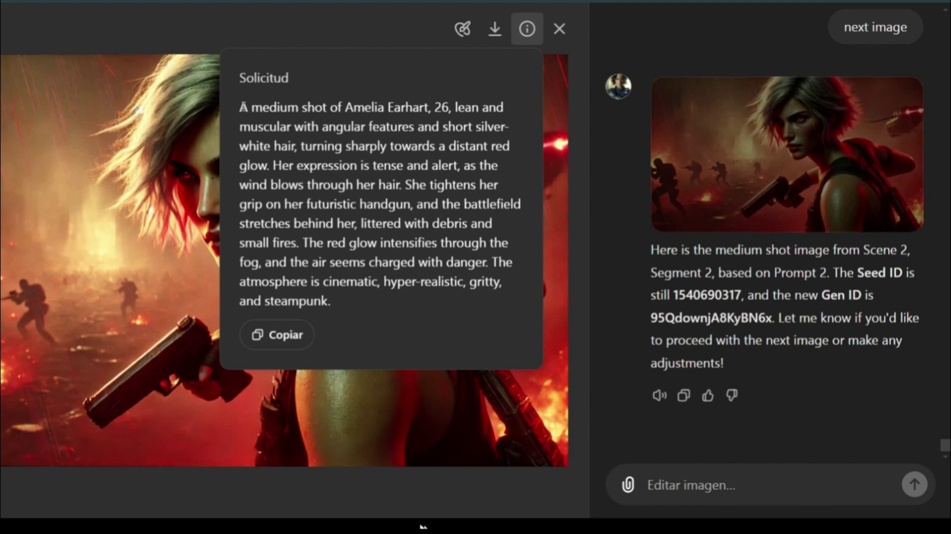
left_click_drag(242, 107, 364, 293)
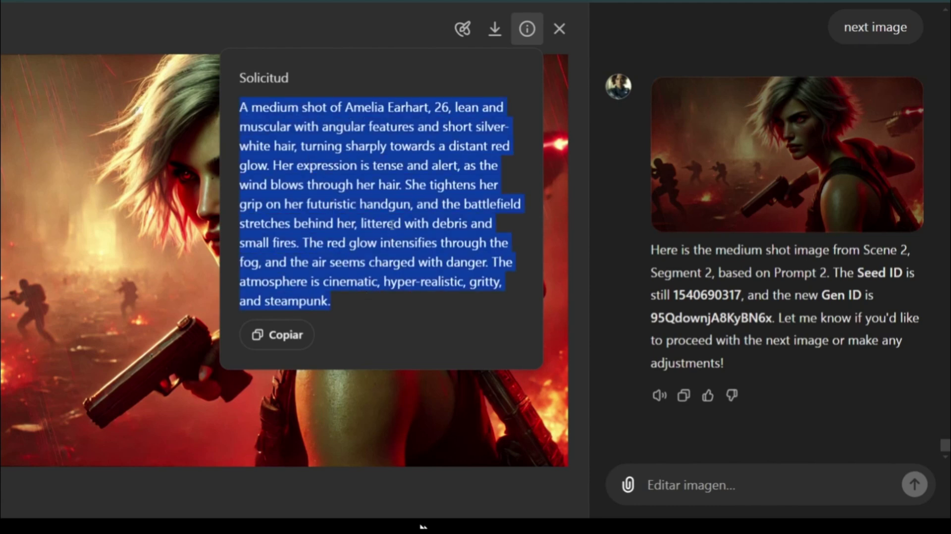
left_click(194, 139)
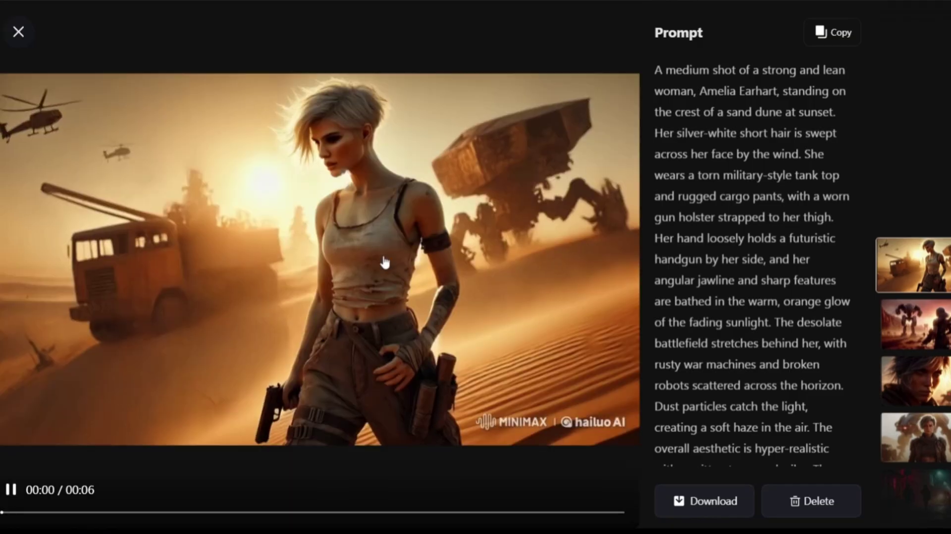
In Hailuo AI, view the video of Amelia on the sand dune, read its prompt and close the viewer
left_click(387, 268)
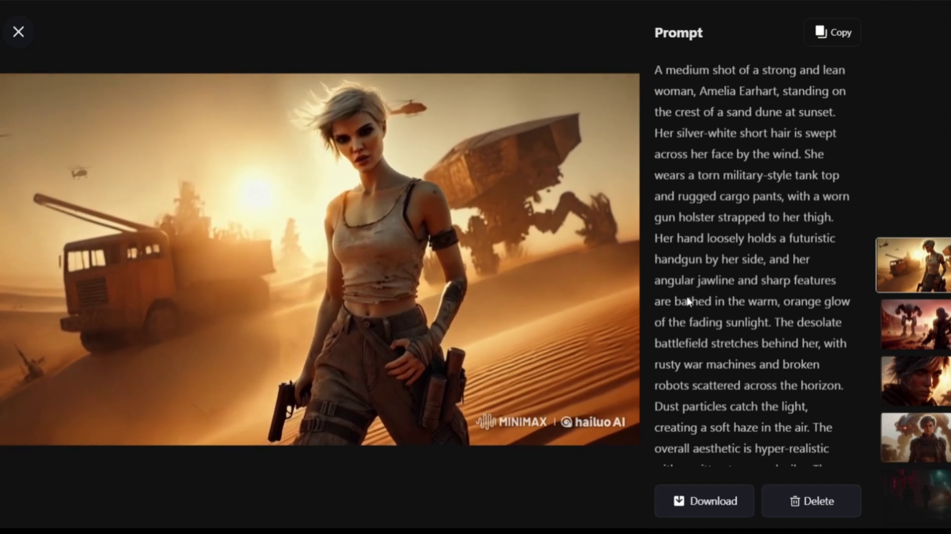
scroll(695, 299, "down", 3)
scroll(694, 298, "up", 3)
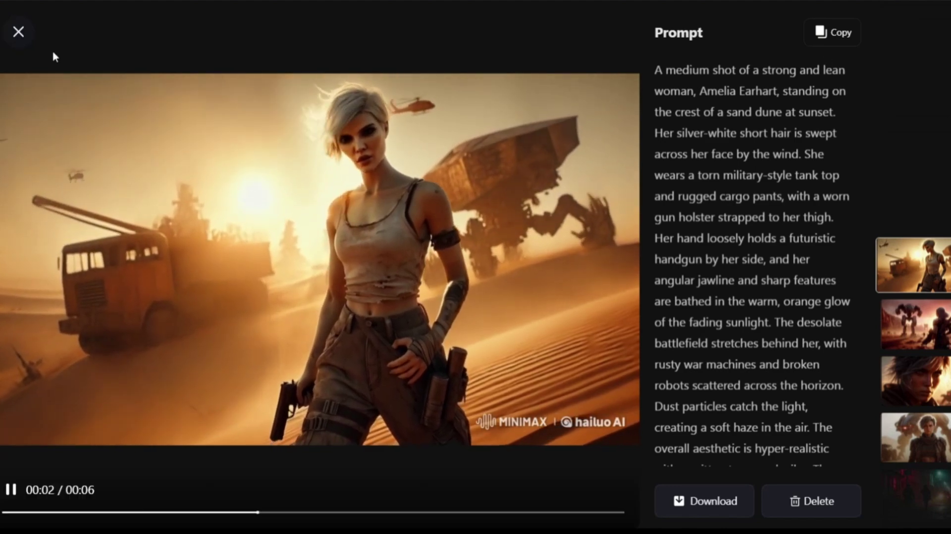
left_click(19, 31)
scroll(135, 240, "down", 5)
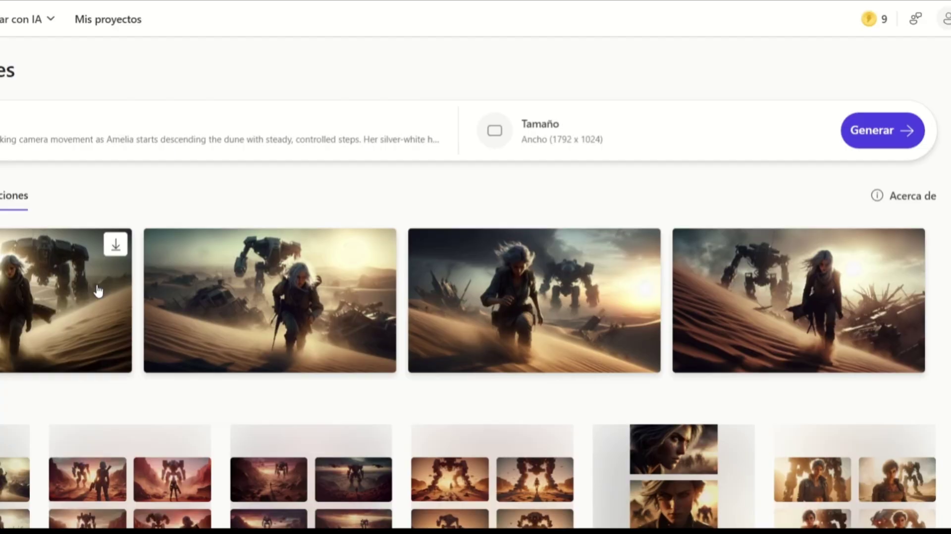
In the AI image generator, look through the four images for the prompt of Amelia descending the dune, and close the preview
left_click(99, 289)
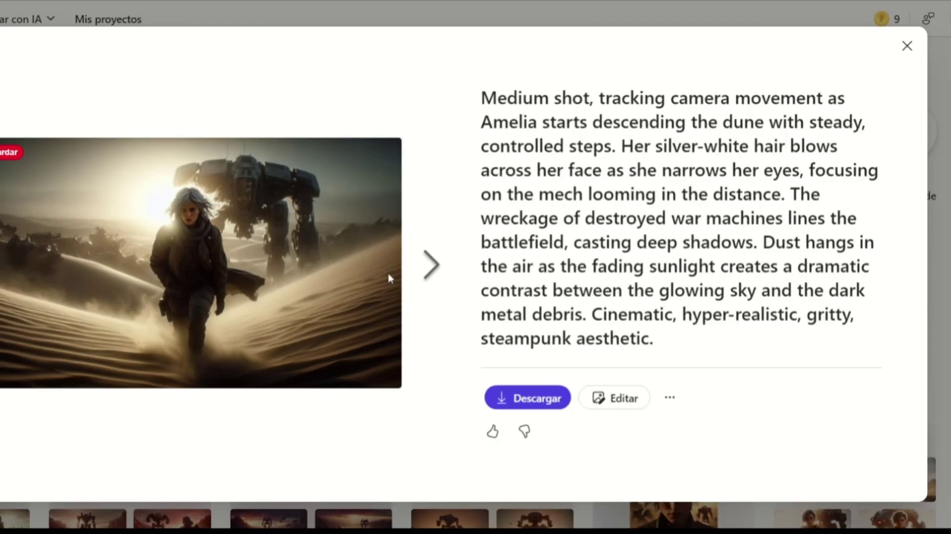
left_click(424, 272)
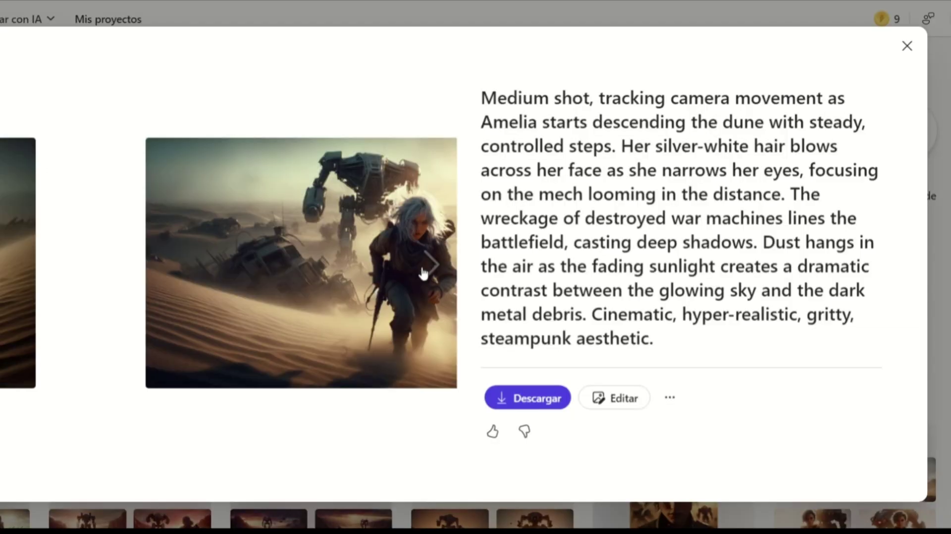
left_click(423, 273)
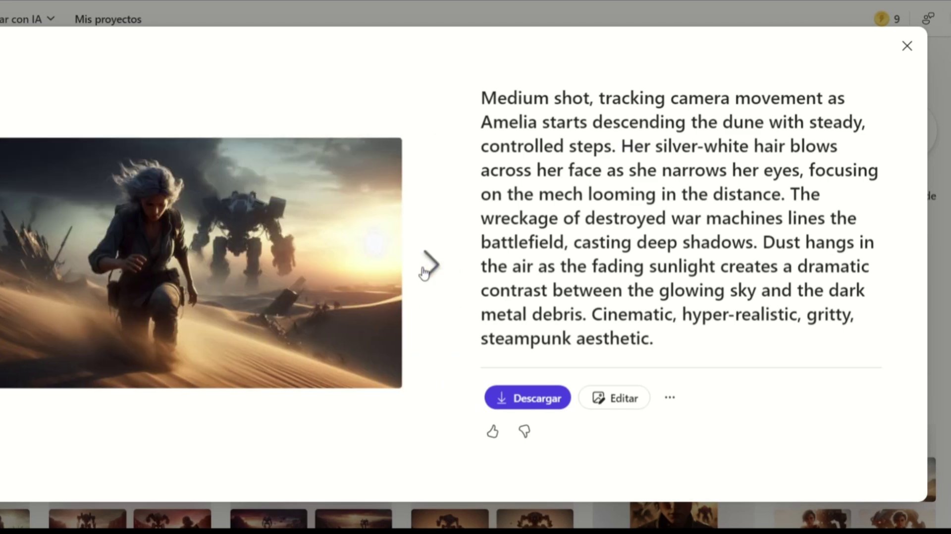
left_click(423, 273)
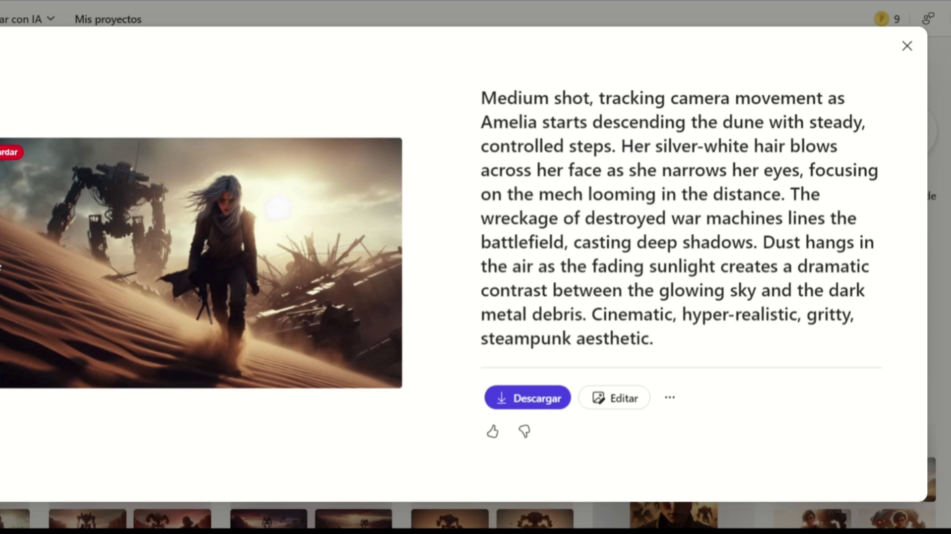
key("Left")
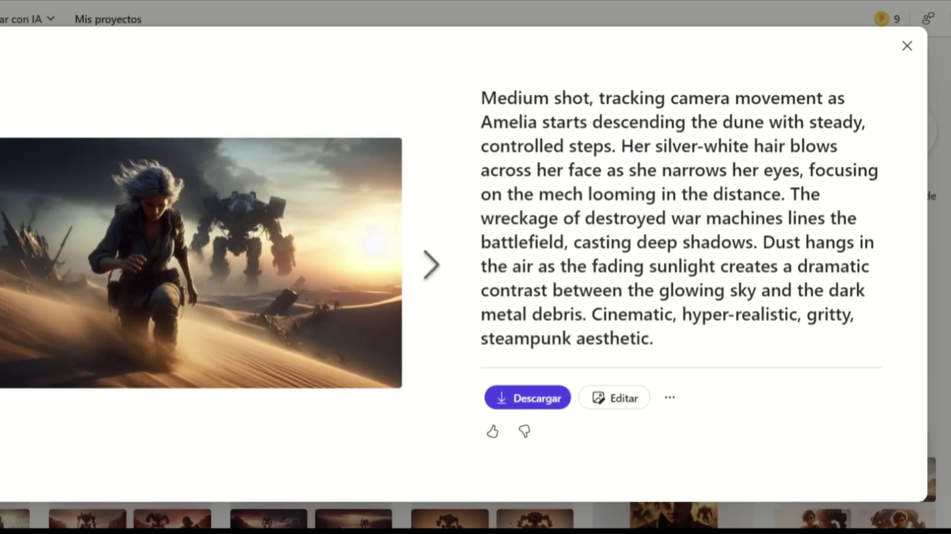
key("Left")
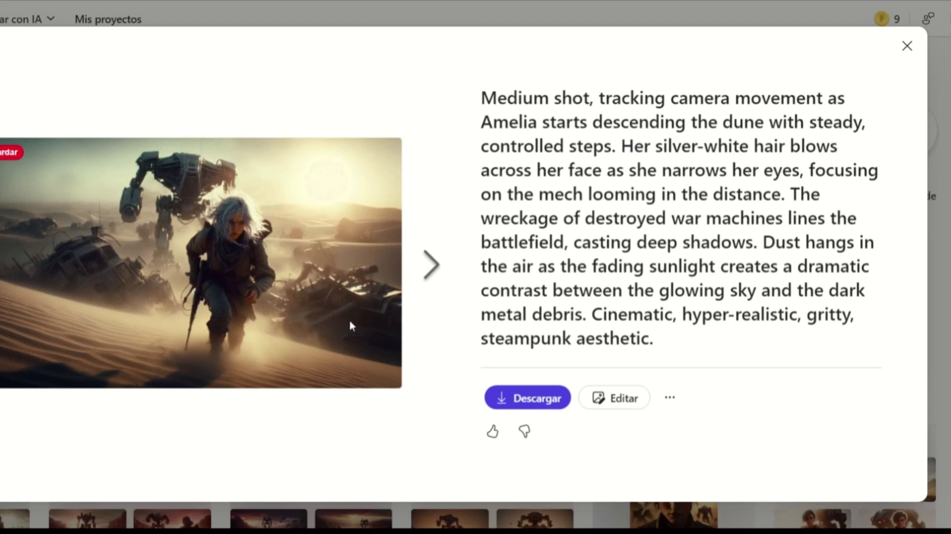
left_click(906, 46)
Open the earlier generated medium shot of Astrid in her rugged, leather-clad outfit
scroll(361, 290, "down", 2)
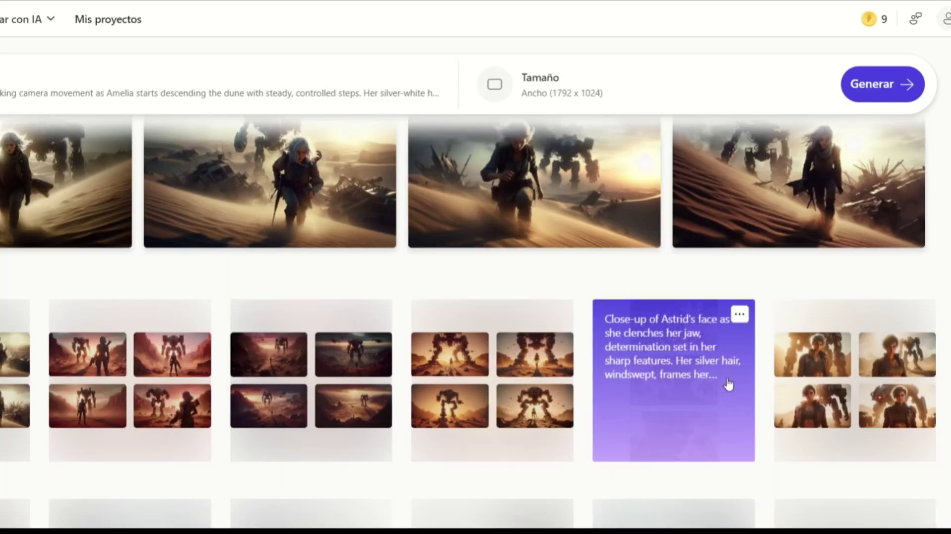
left_click(783, 365)
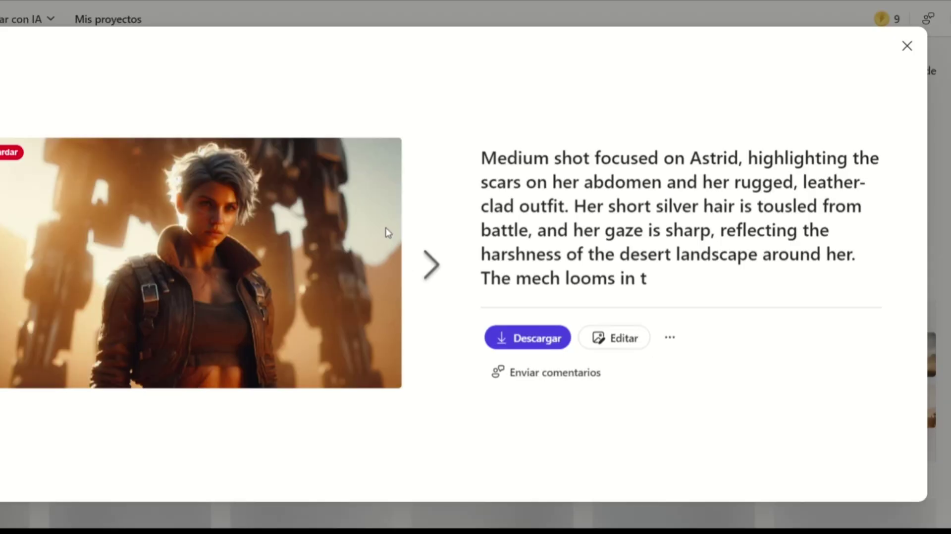
Look through the medium shots of Astrid in her leather-clad outfit and the wide shots of her with her back to the mech
left_click(428, 272)
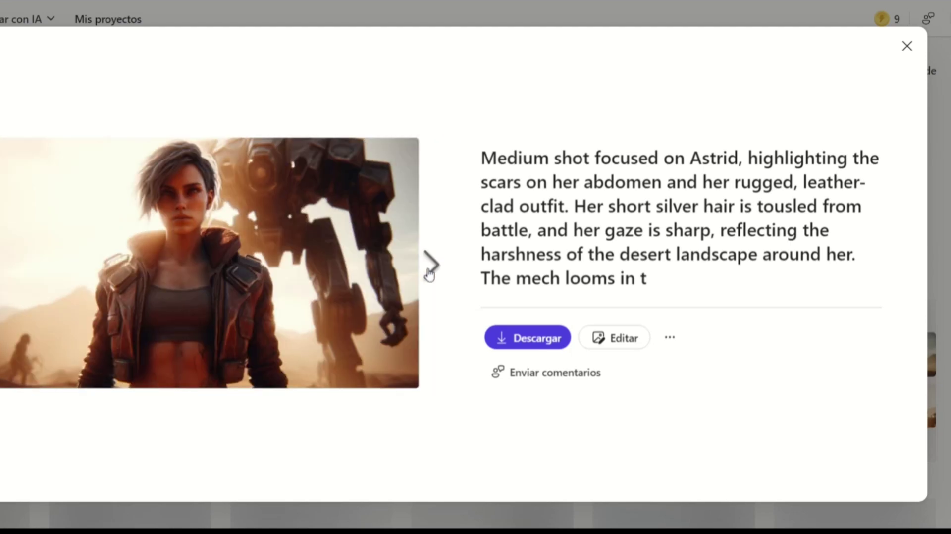
left_click(428, 271)
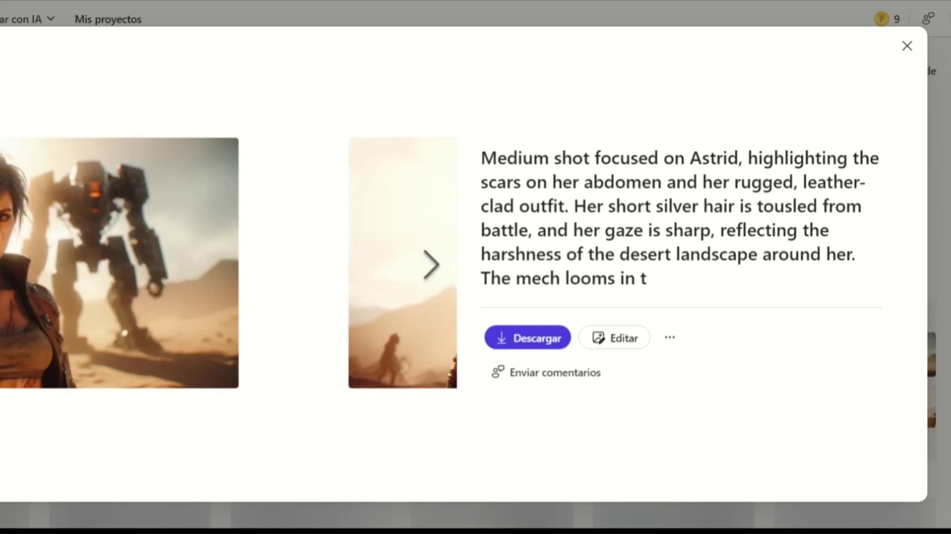
left_click(906, 46)
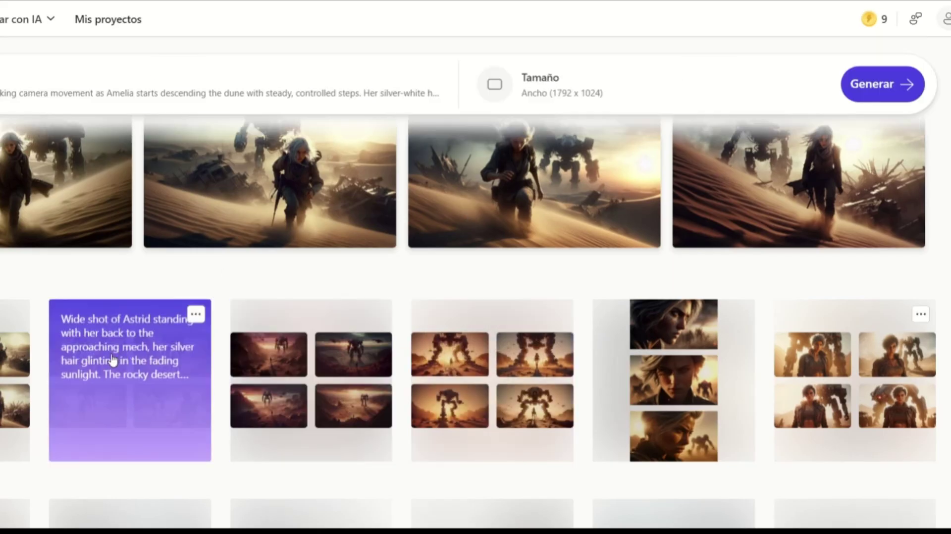
left_click(70, 365)
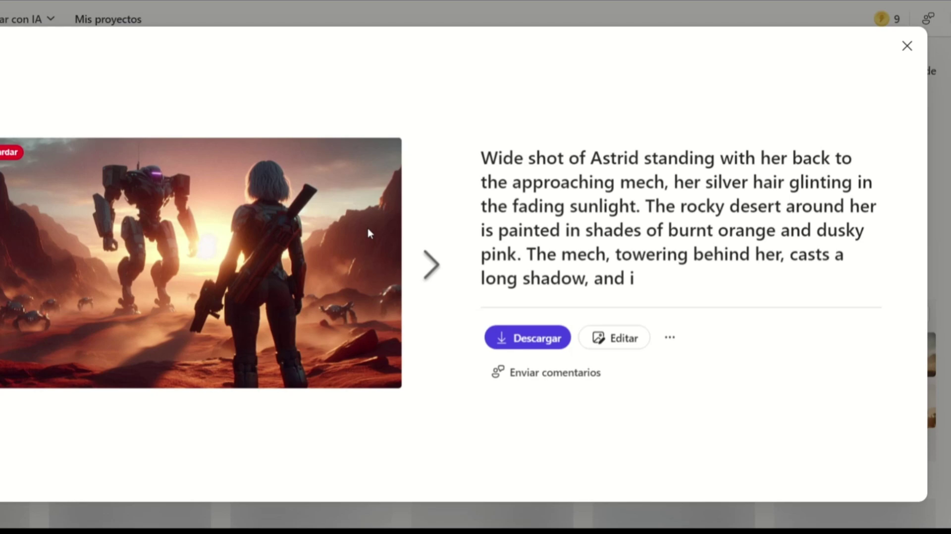
left_click(432, 265)
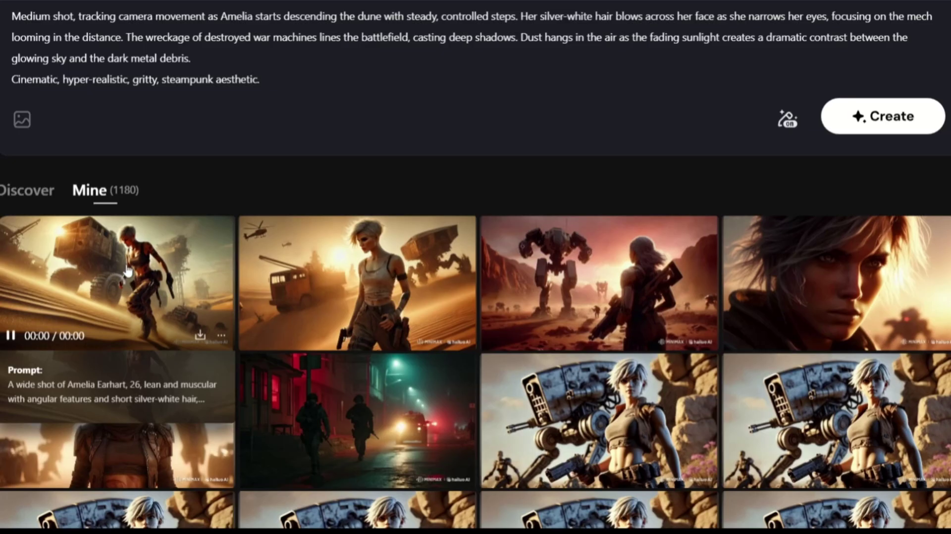
In Hailuo AI, play the wide-shot video of Amelia Earhart descending the sand dune and close the viewer
left_click(164, 268)
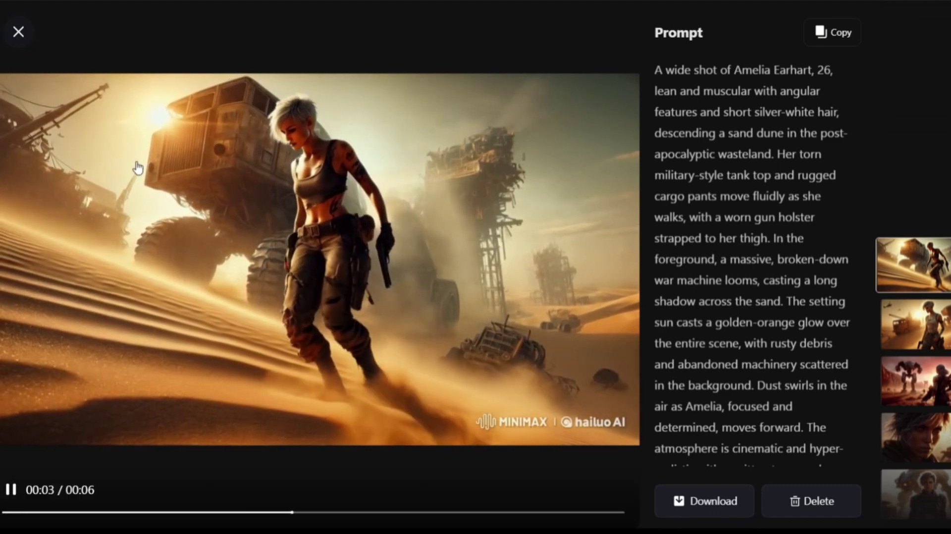
key("Escape")
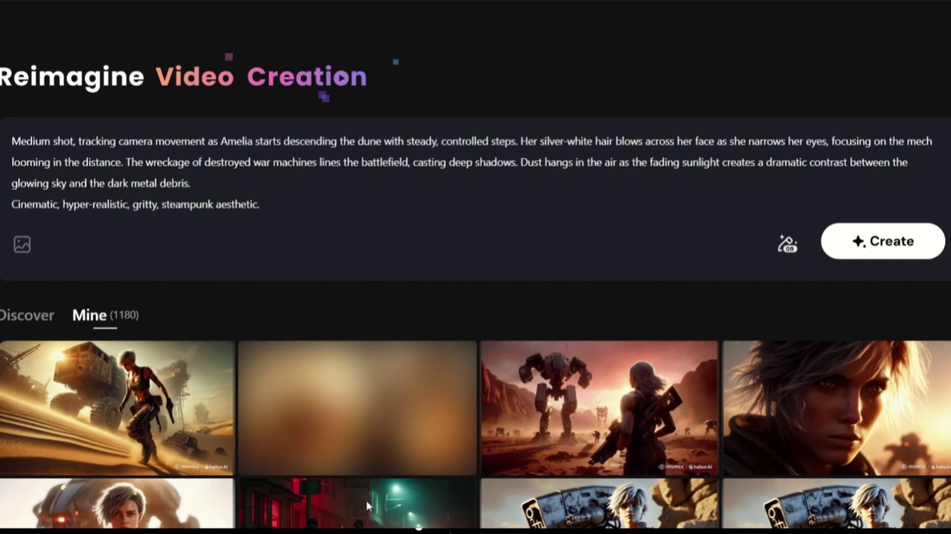
Replace the video prompt with the close-up, slow push-in shot of Amelia's gloved hand tightening around her futuristic handgun
key("ctrl+a")
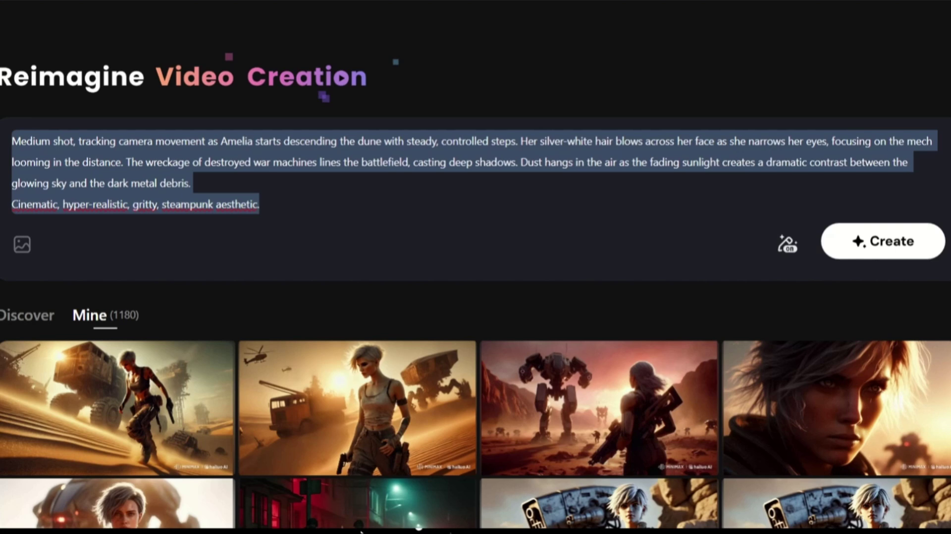
type("Close-up shot, slow push-in as Amelia’s gloved hand tightens around the handle of her futuristic handgun, the tension building. Her fingers flex as she prepares for the imminent clash. Her angular jawline and sharp features are illuminated by the sun’s final rays, her determined expression showing resolve. Dust particles shimmer in the warm light, enhancing the gritty feel of the moment.")
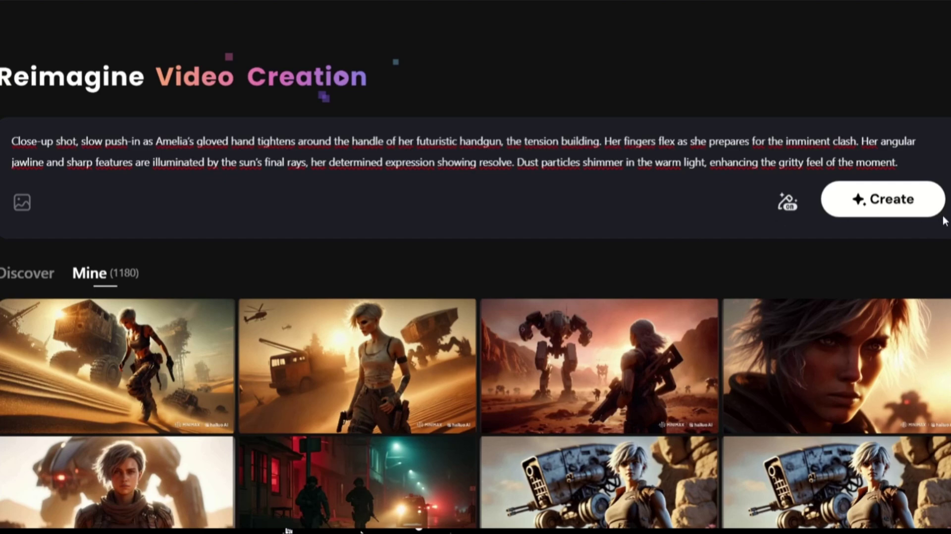
left_click_drag(586, 236, 189, 236)
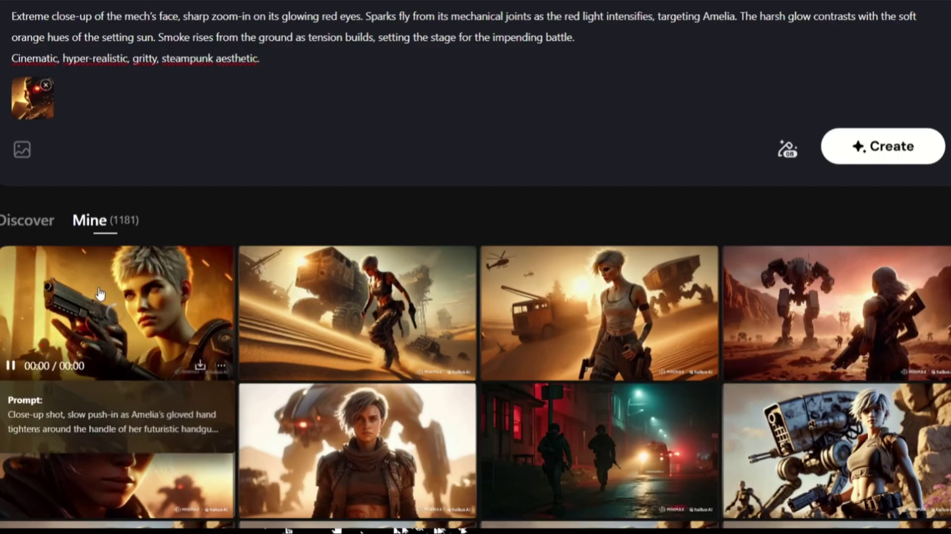
View the close-up video of Amelia gripping her handgun and look over the other generated battle scene videos
left_click(100, 294)
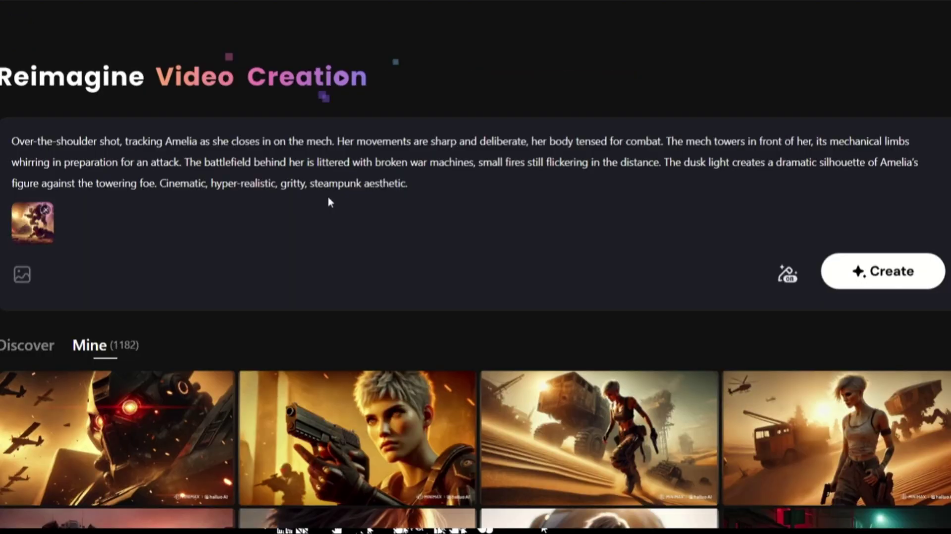
scroll(350, 281, "down", 3)
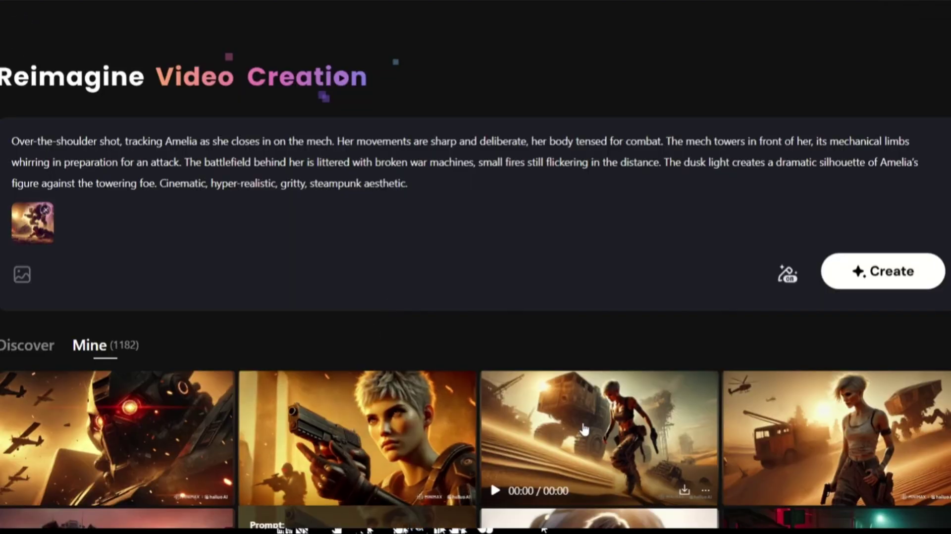
mouse_move(743, 433)
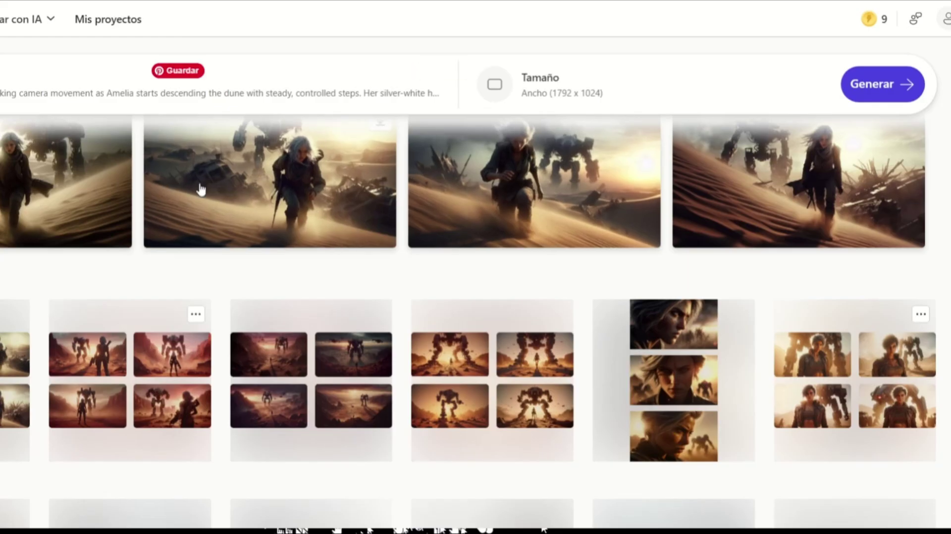
In the AI image generator, compare the images of Amelia descending the dune, highlight part of their prompt and close the preview
left_click(34, 201)
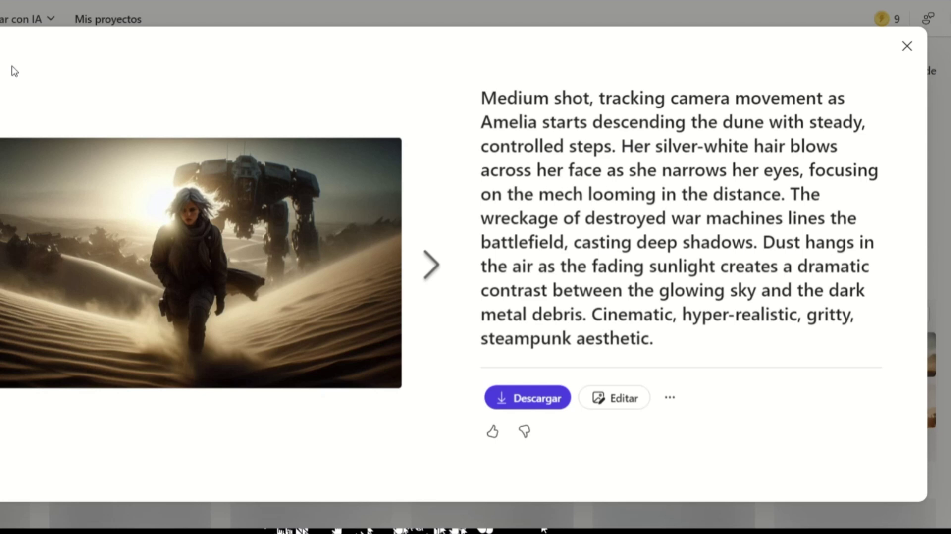
left_click(431, 267)
left_click(432, 266)
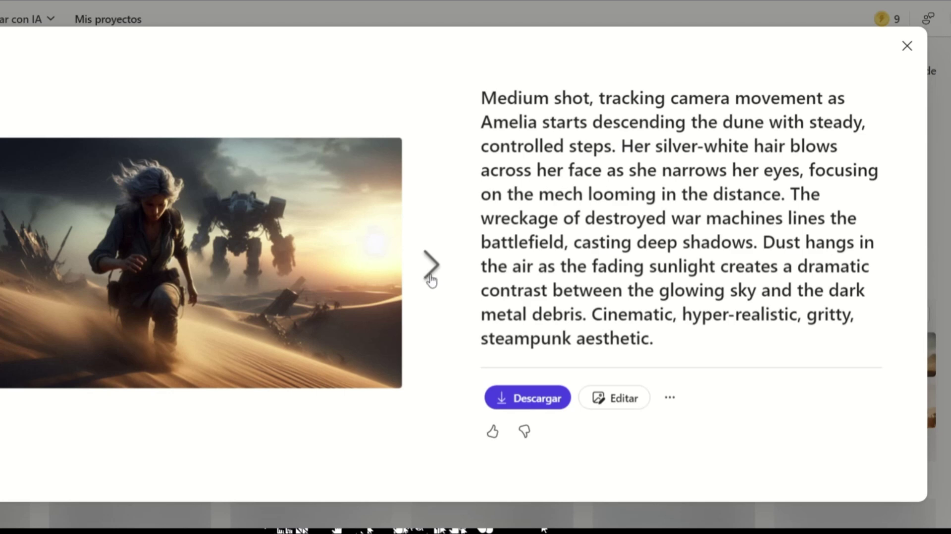
mouse_move(310, 197)
left_click_drag(488, 101, 675, 289)
left_click(675, 288)
key("Escape")
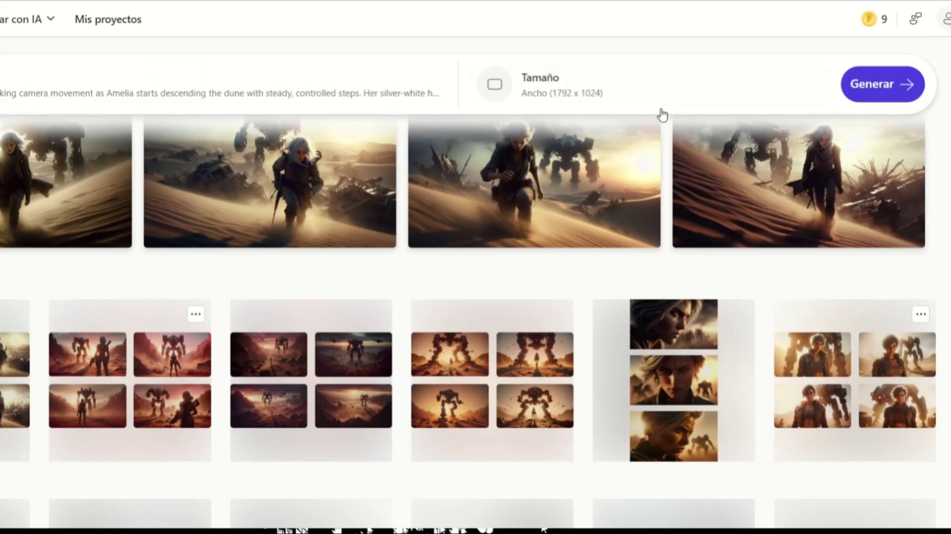